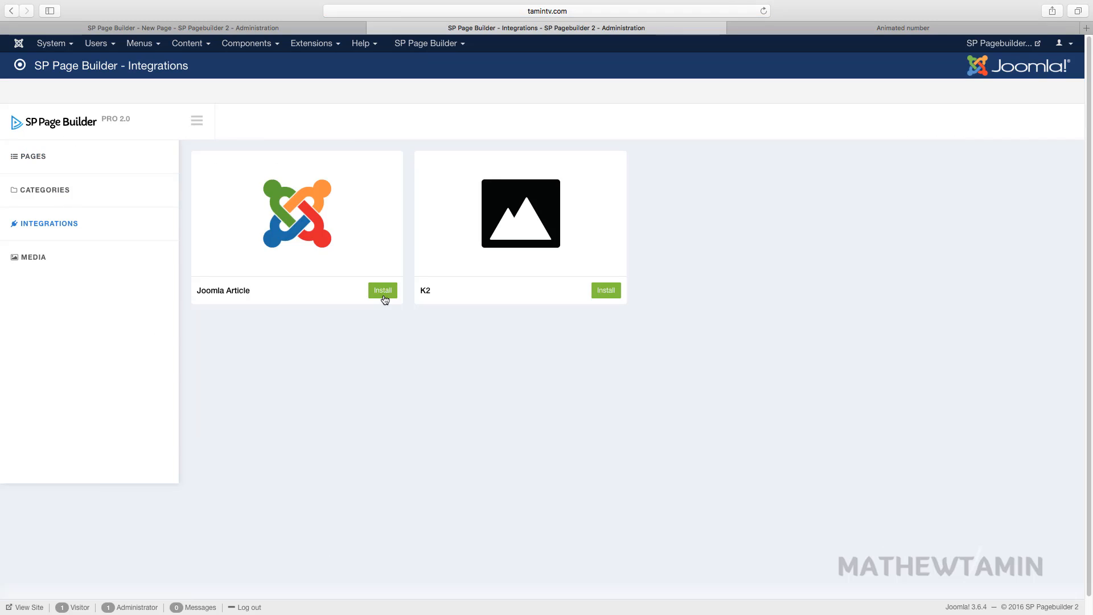
- Install the Joomla Article integration from its Integrations card and enable it
click(384, 293)
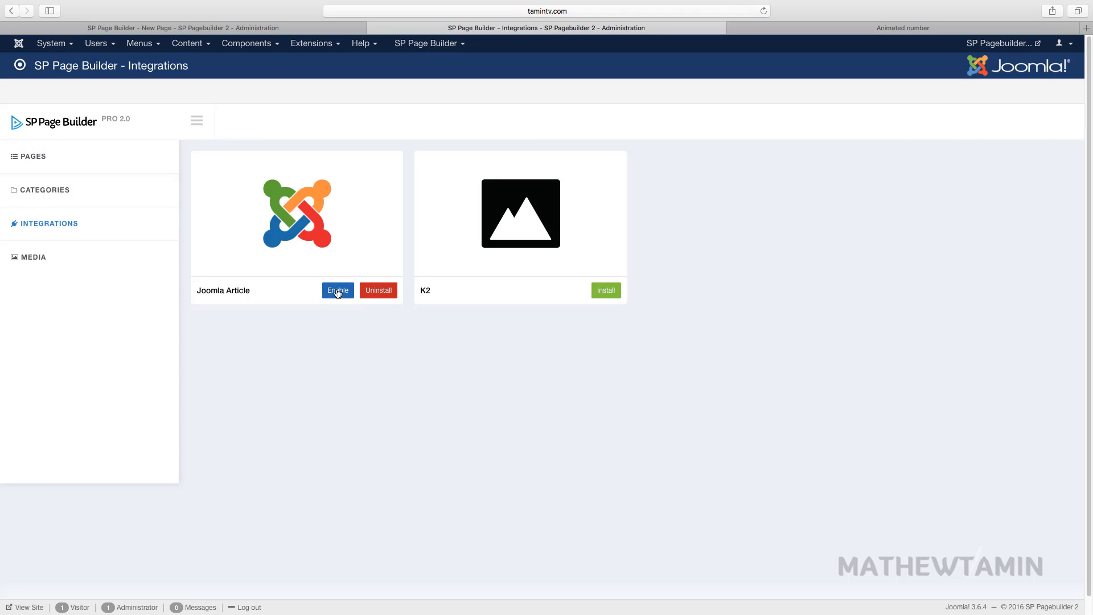
click(336, 290)
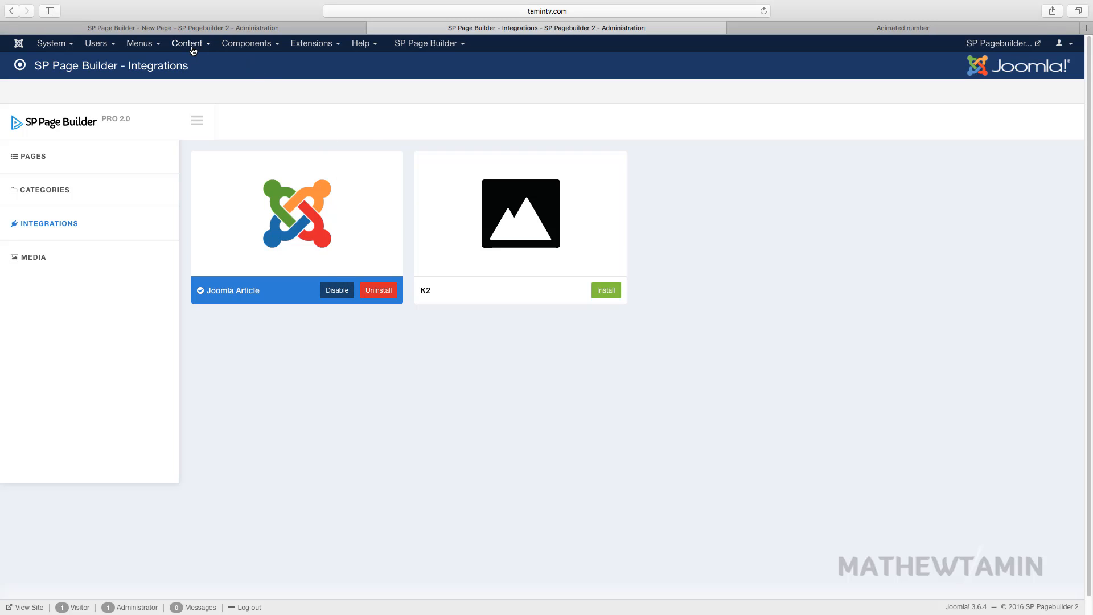
- Go to Extensions > Manage > Install and choose Install from Web
click(271, 47)
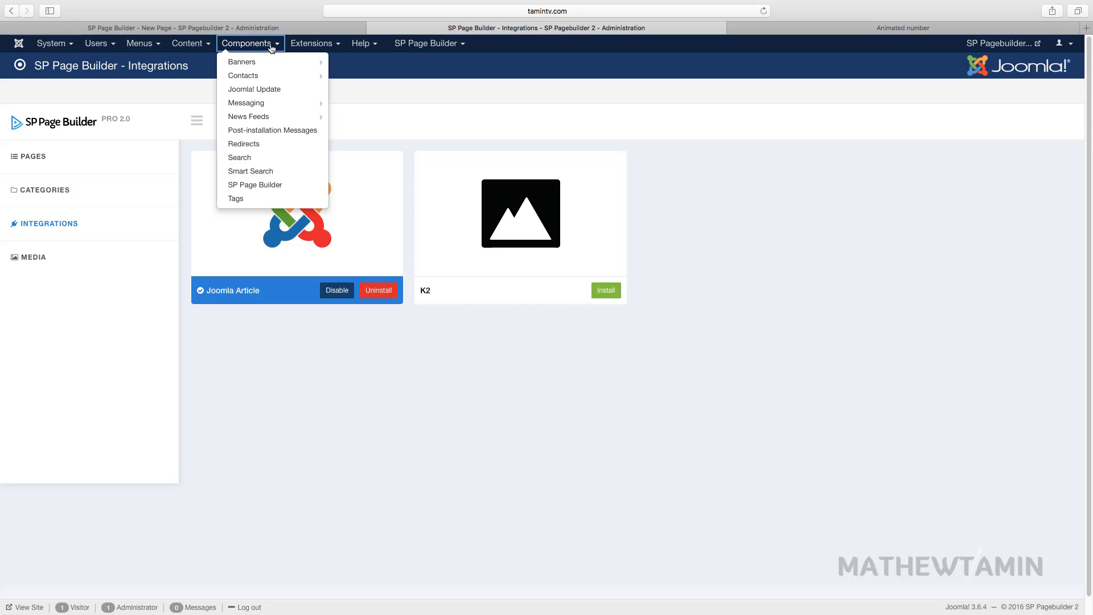
click(317, 46)
mouse_move(328, 62)
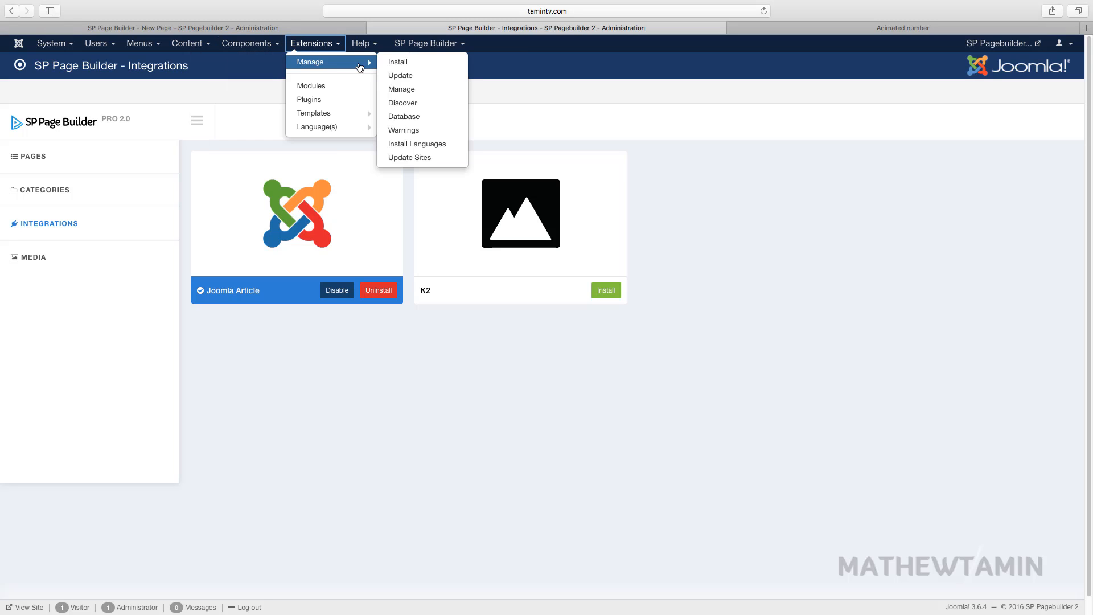
click(412, 66)
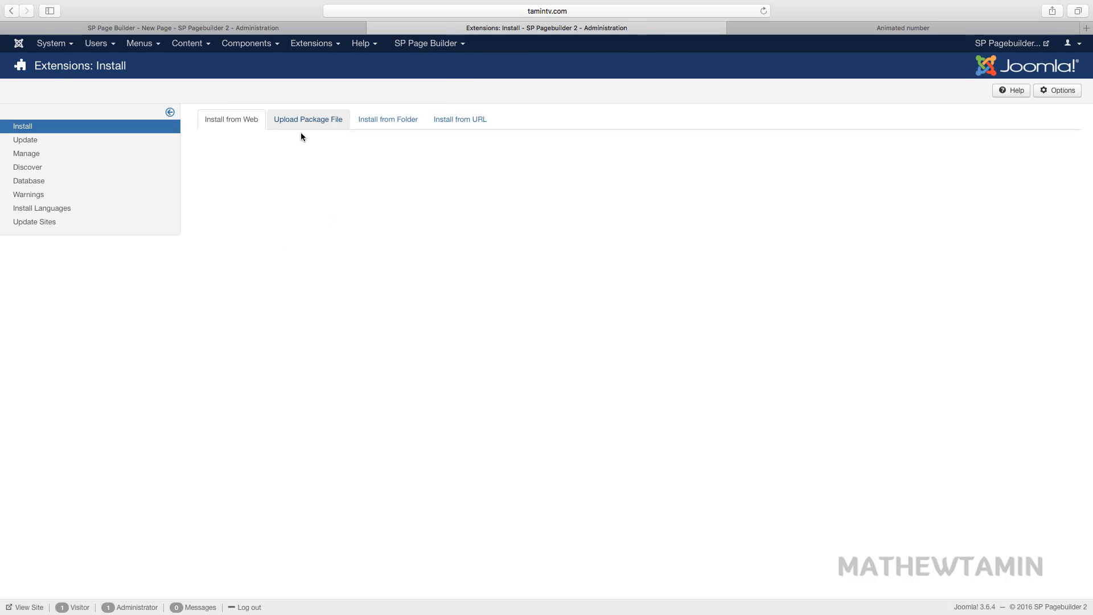
click(302, 125)
click(250, 119)
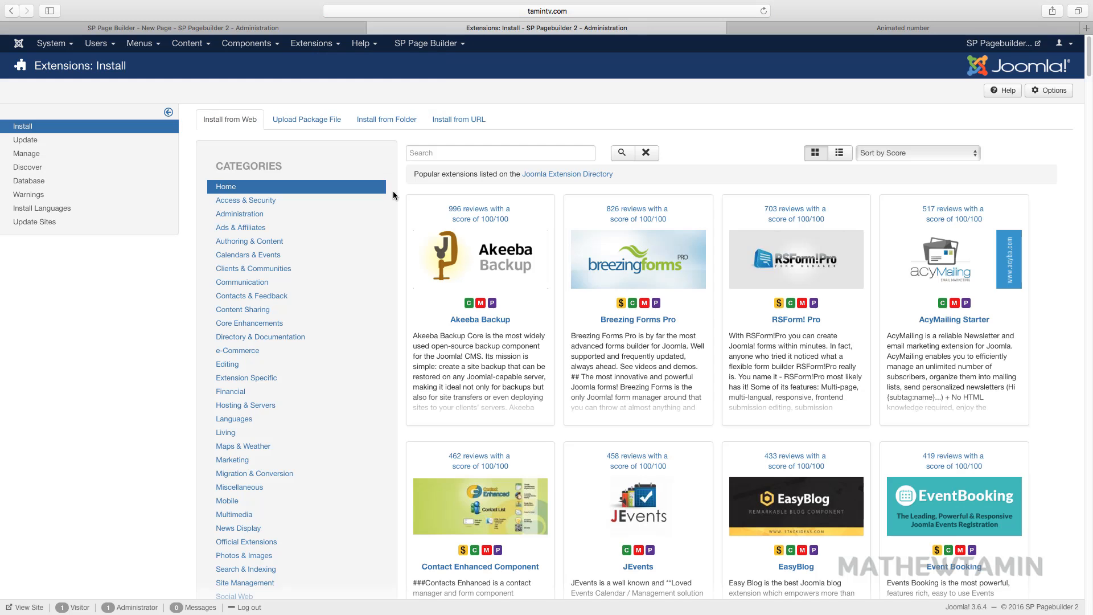
- Search the extension directory for 'JCE' and install JCE Editor 2.6.0
click(502, 159)
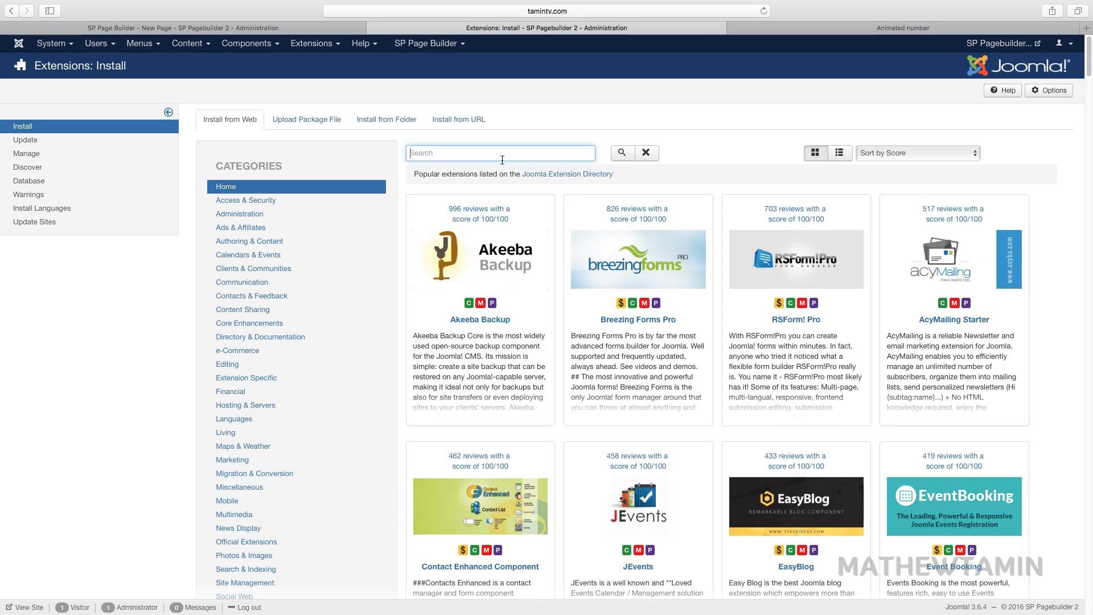
text(JCE)
key(Return)
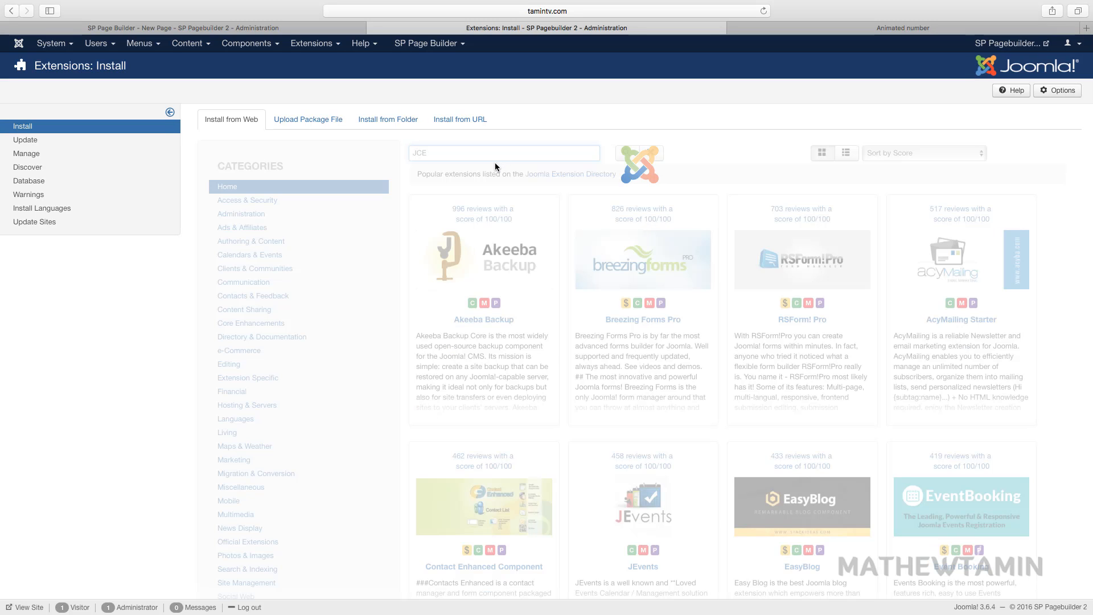
scroll(510, 484, down, 3)
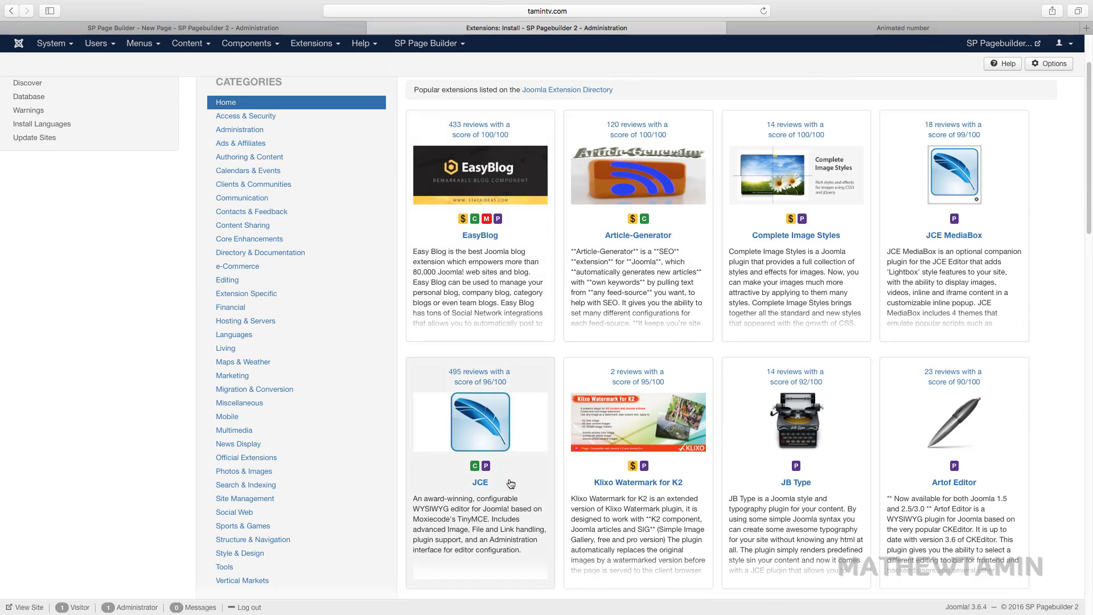
click(481, 482)
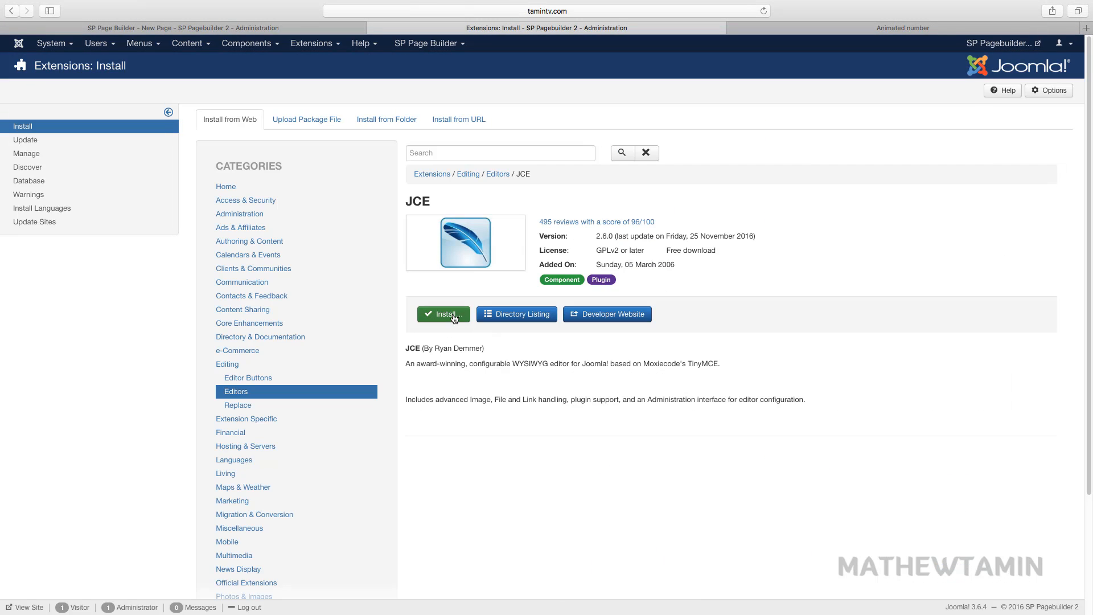
click(454, 316)
click(316, 201)
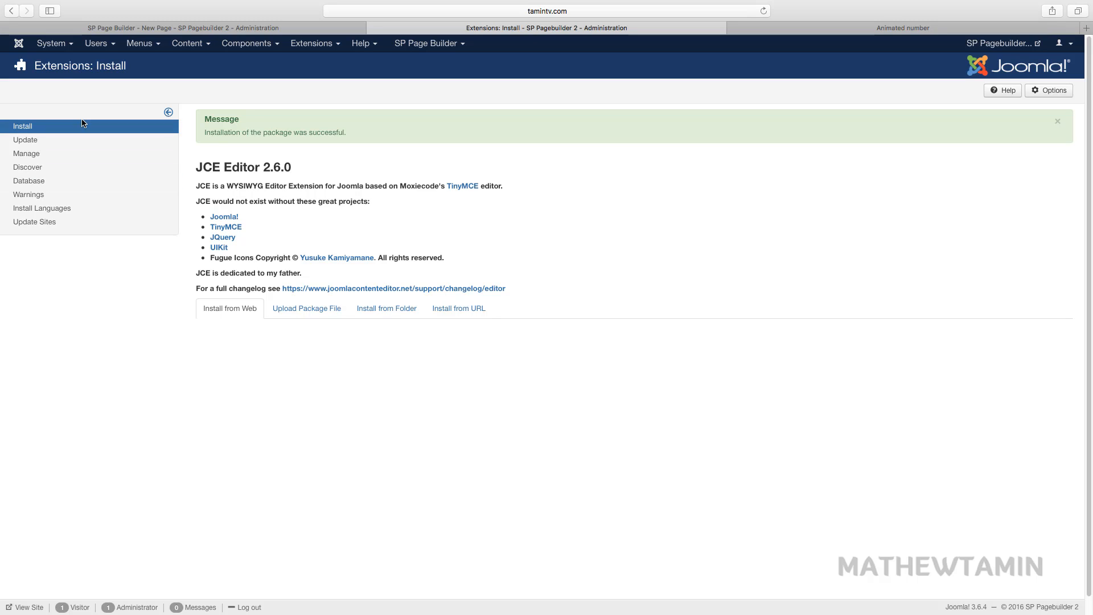
- Set Global Configuration's Default Editor to 'Editor - JCE' and save it
click(50, 43)
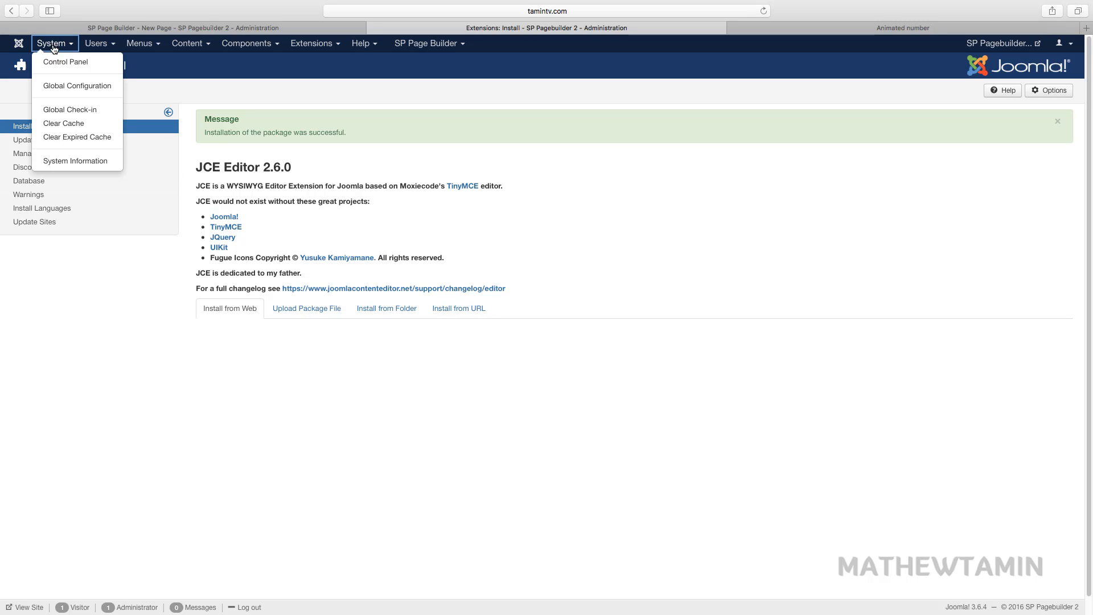
click(62, 87)
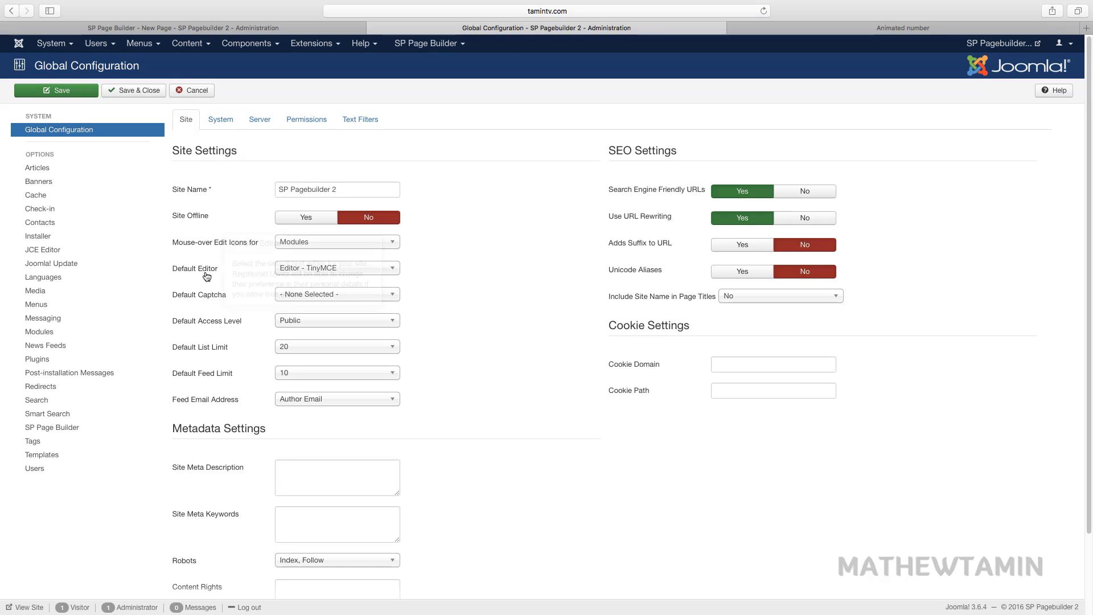
click(330, 270)
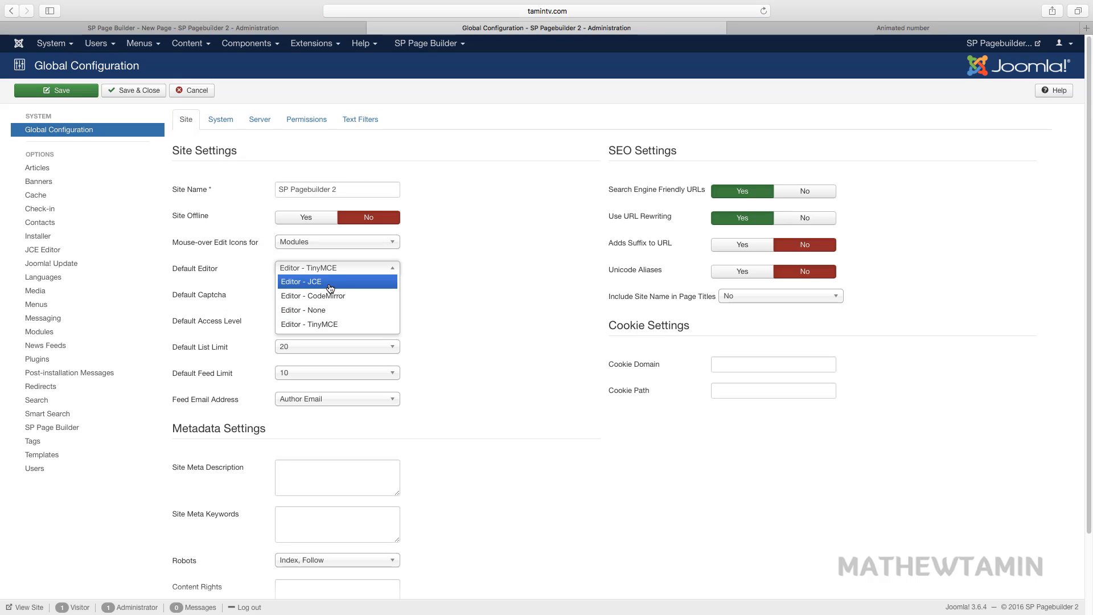
click(330, 283)
click(120, 90)
click(294, 29)
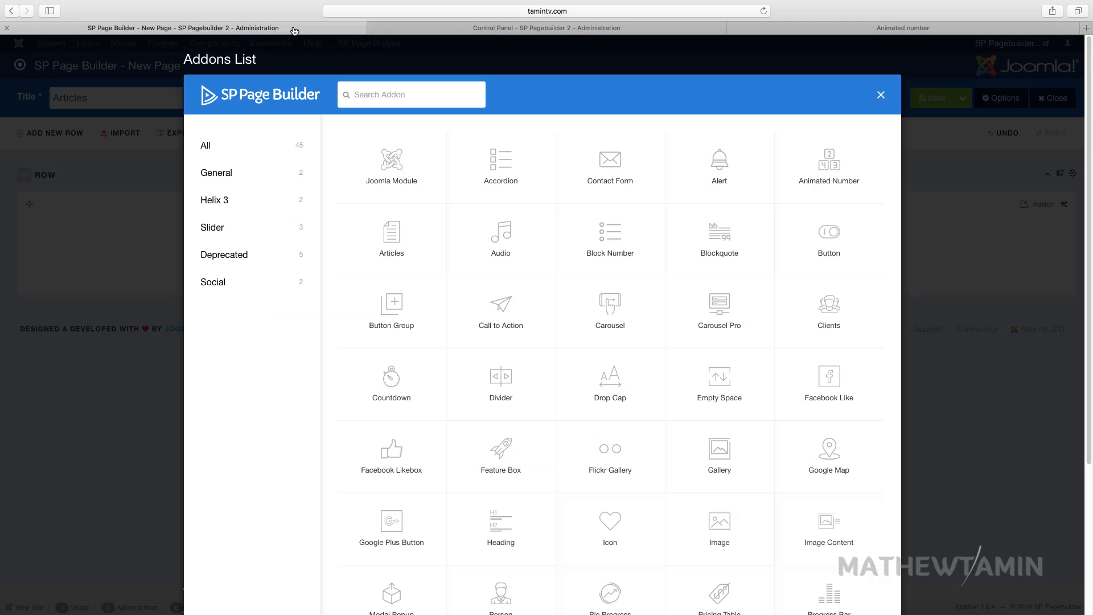
- Add an Articles addon to the page, leaving its category as All Categories
click(390, 239)
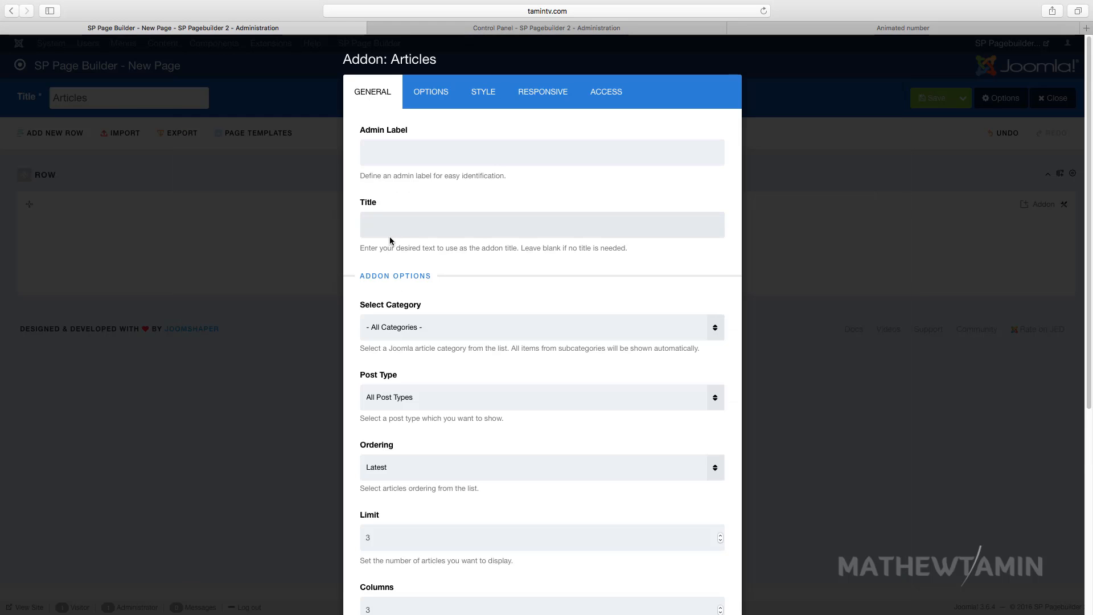
click(431, 336)
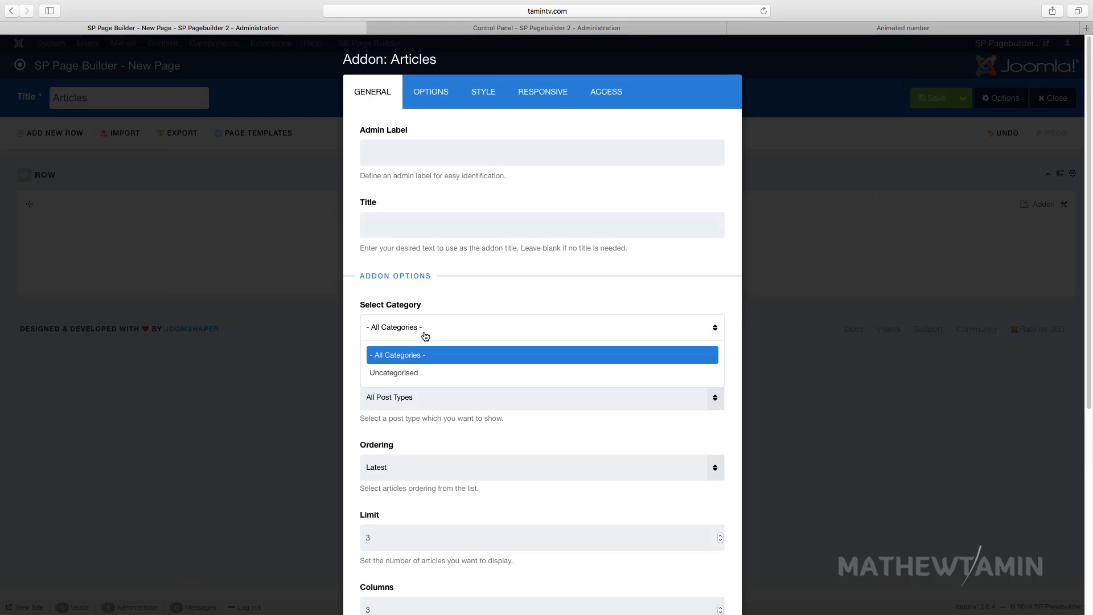
click(428, 334)
click(422, 333)
click(432, 330)
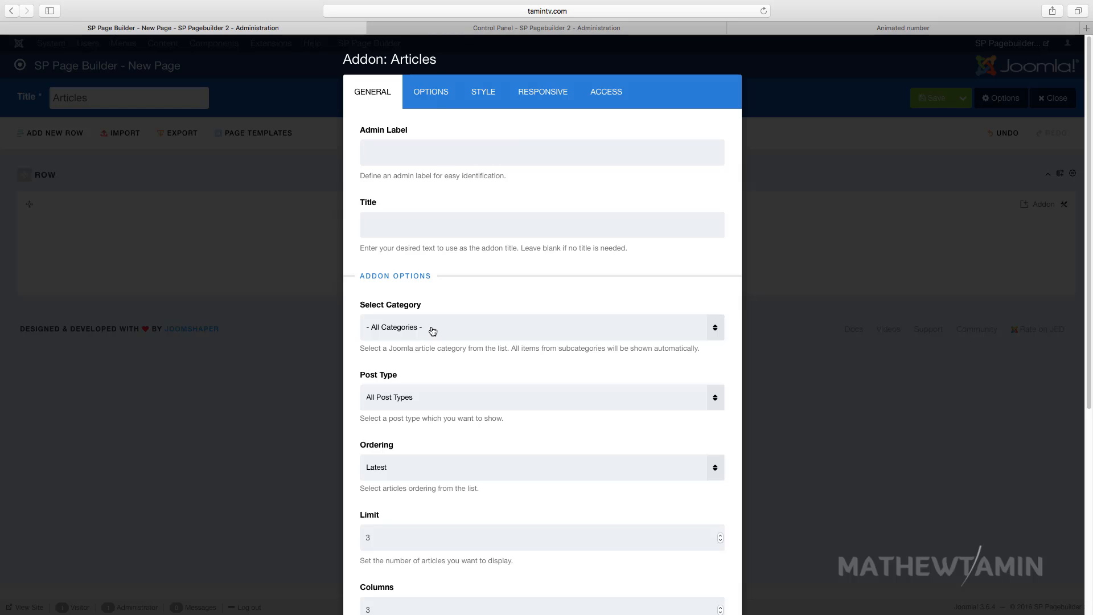
- Leave the addon's post type at All Post Types and ordering at Latest
scroll(432, 331, down, 2)
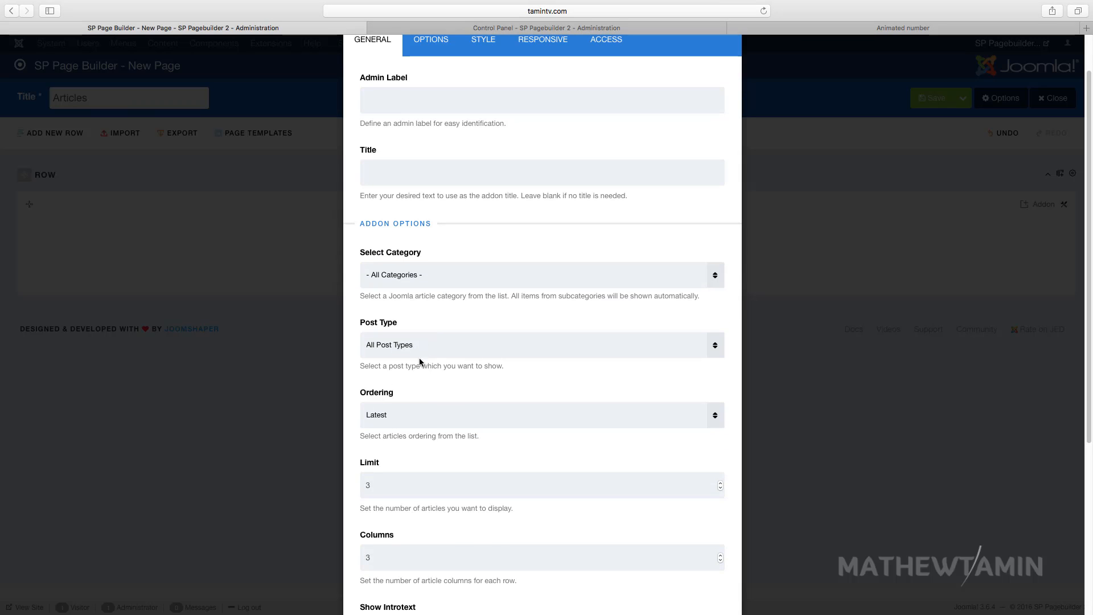
click(417, 345)
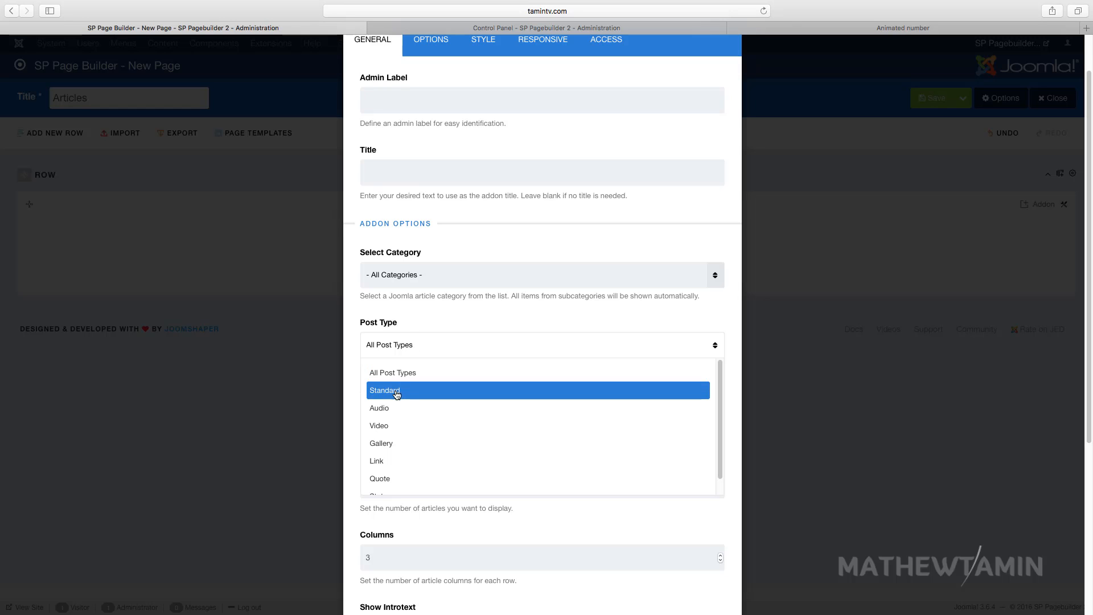
scroll(396, 450, down, 1)
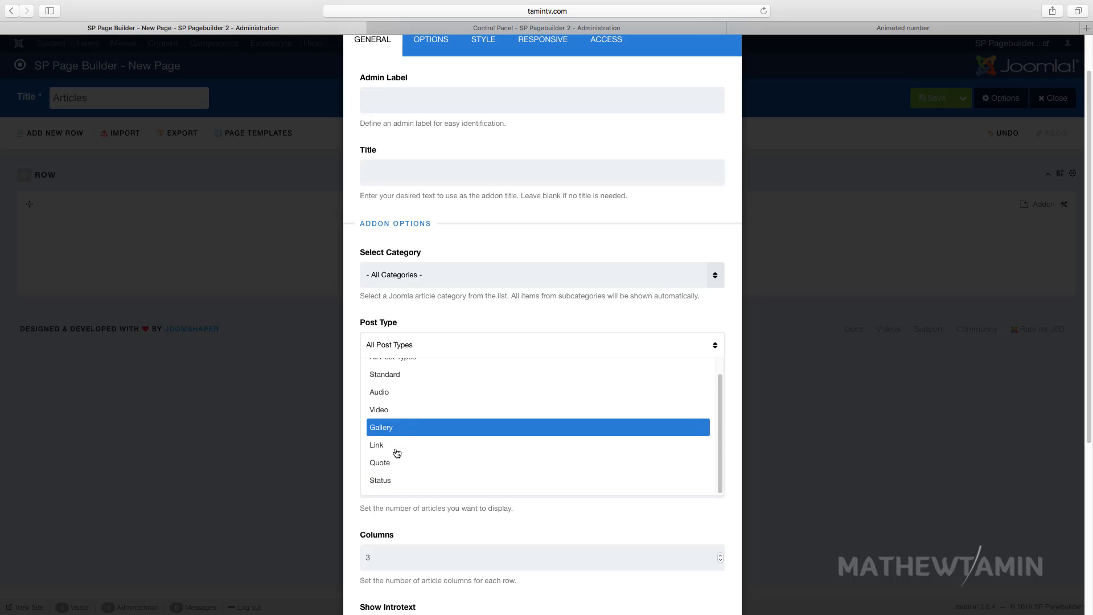
click(429, 347)
scroll(423, 449, down, 1)
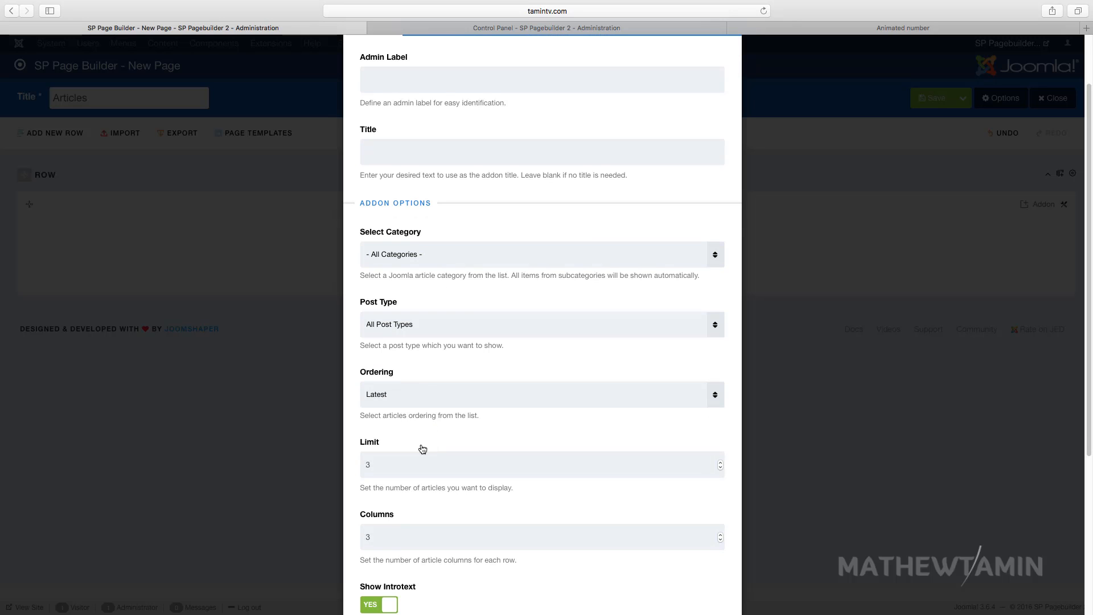
click(414, 398)
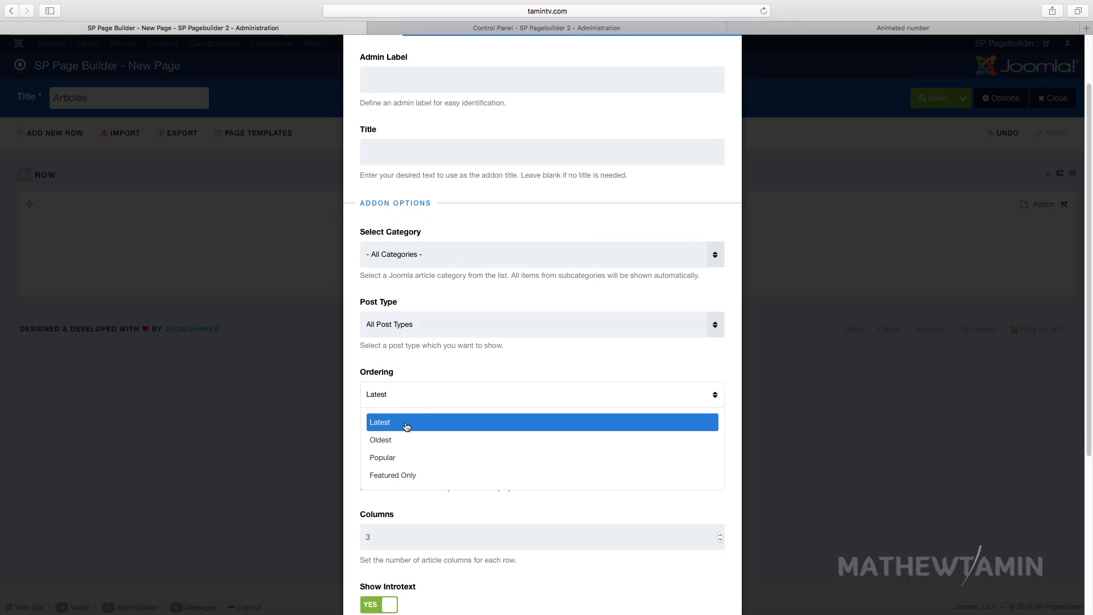
click(467, 348)
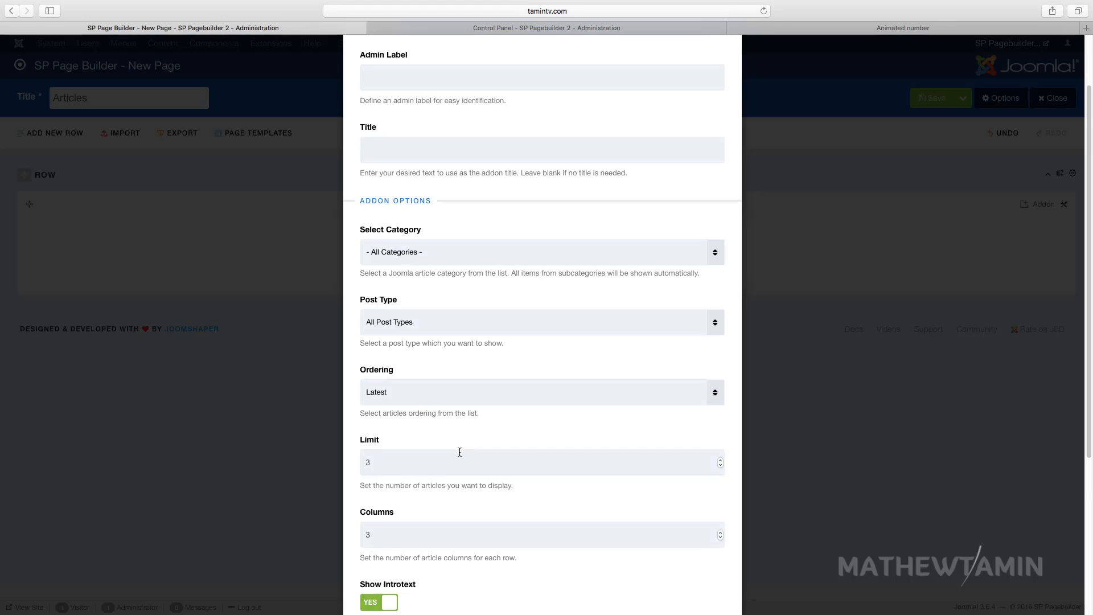
scroll(461, 410, down, 3)
scroll(457, 461, down, 2)
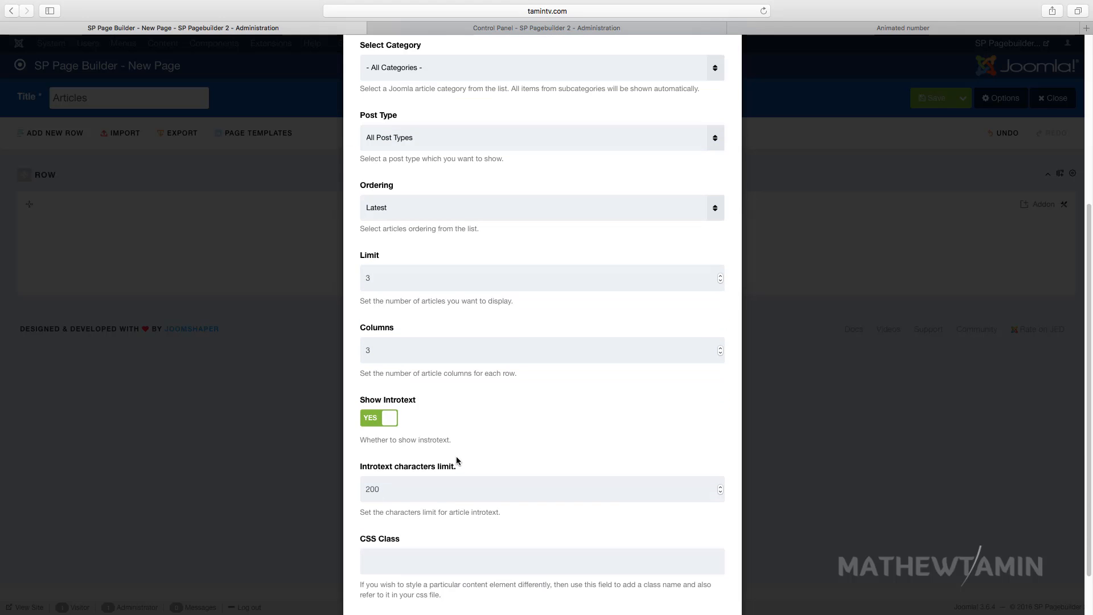
scroll(452, 464, up, 5)
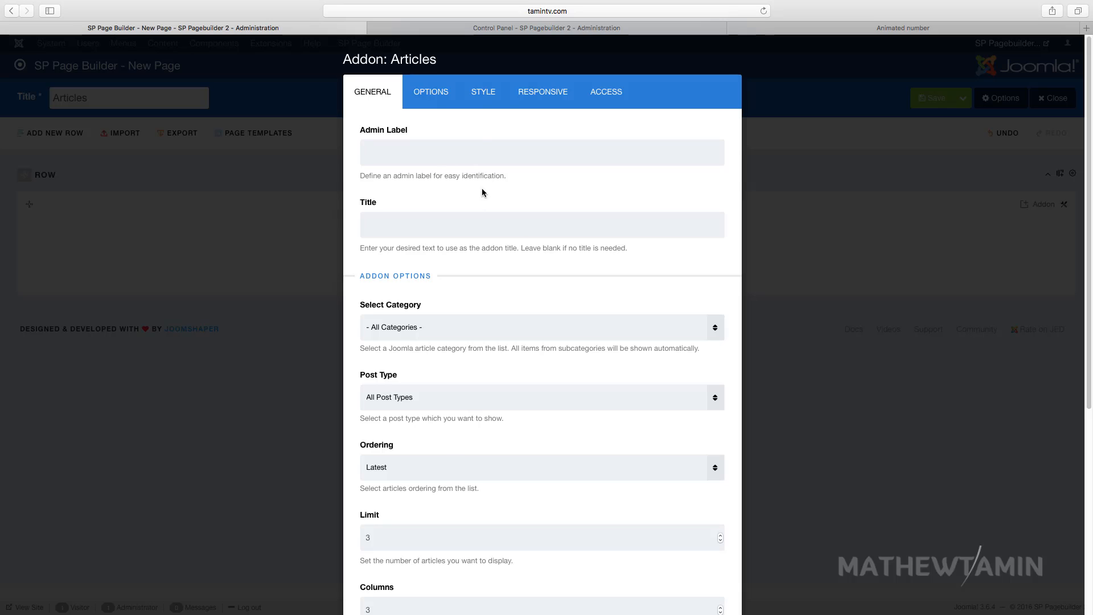
click(470, 30)
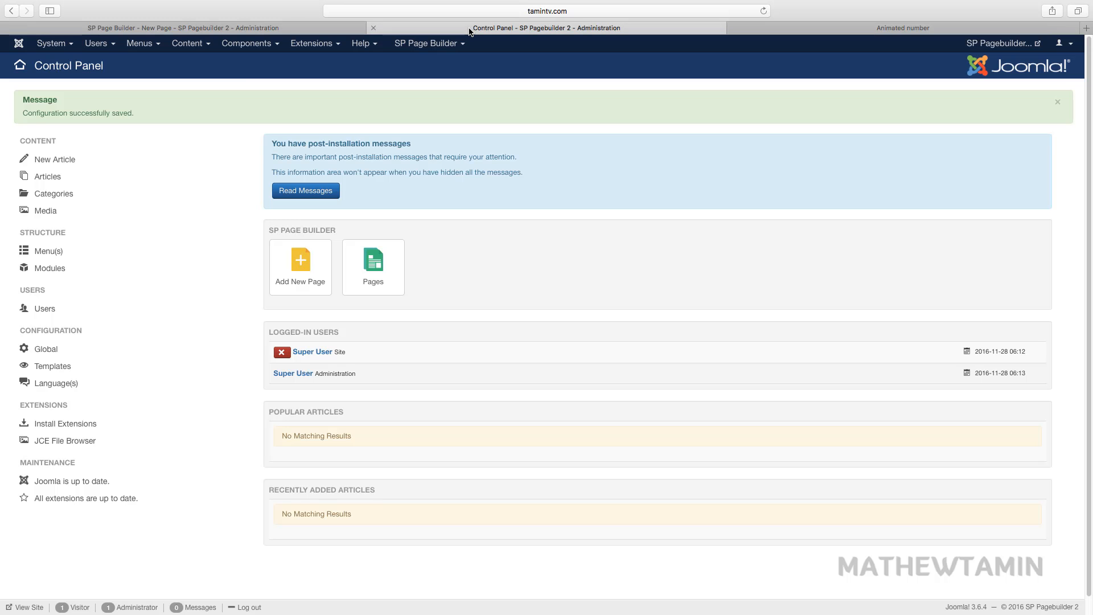
- Open a blank new-article form from the Content > Articles list
click(188, 43)
click(198, 68)
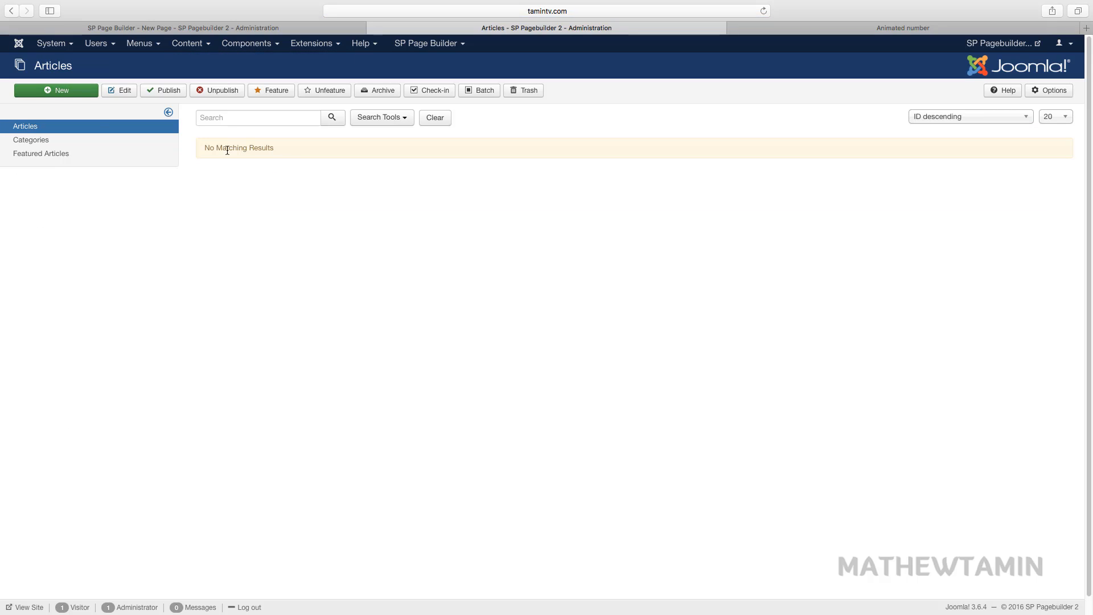
click(60, 94)
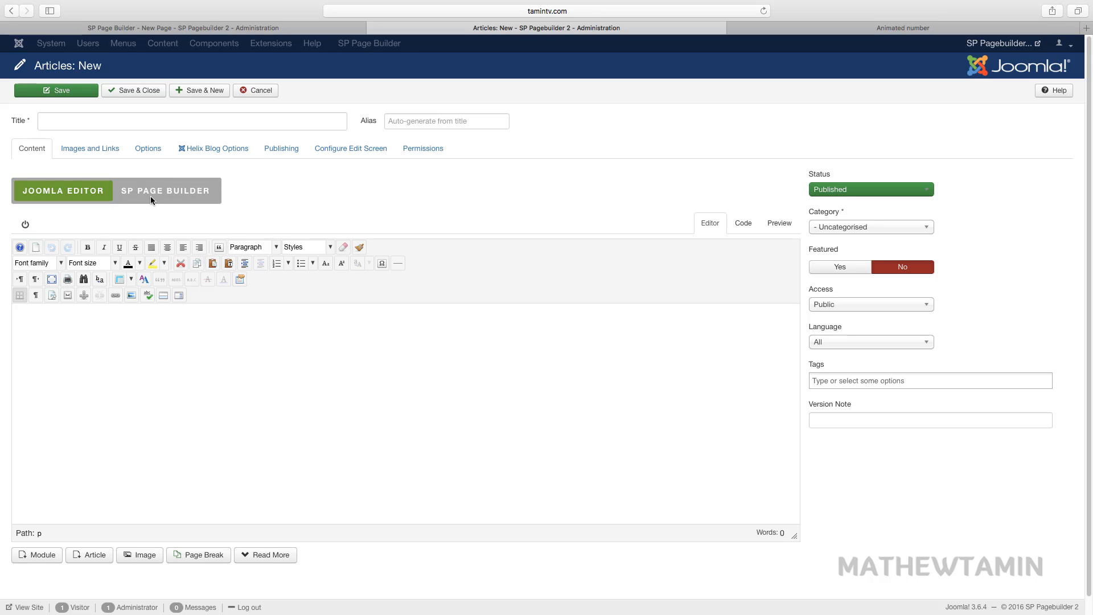
- Title the article 'This is my first article' and type 'type something her' in the body
click(176, 123)
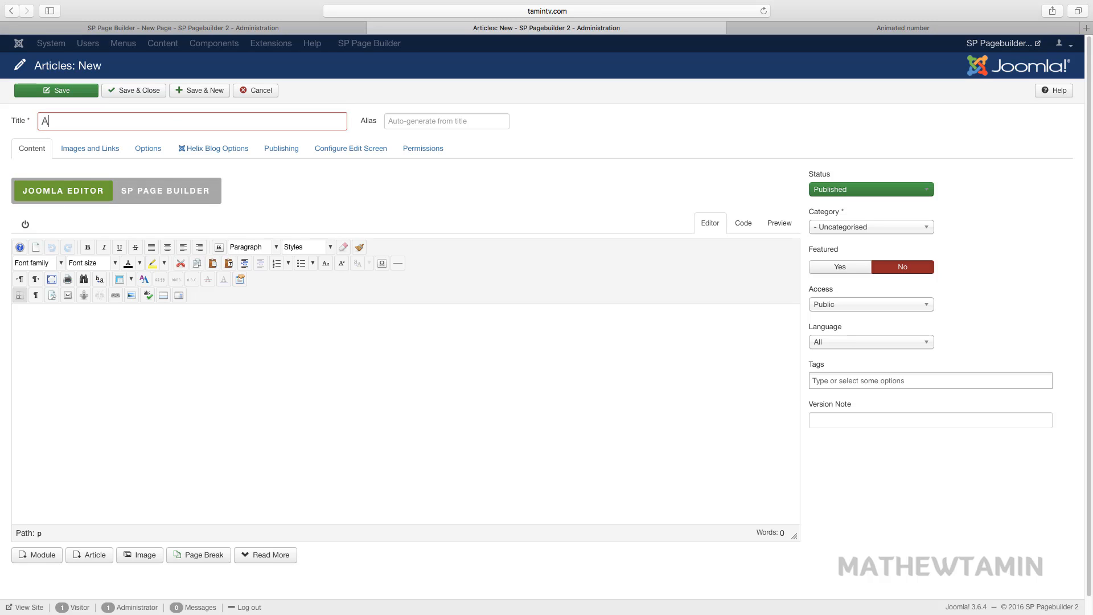
text(At)
key(BackSpace)
key(BackSpace)
text(This)
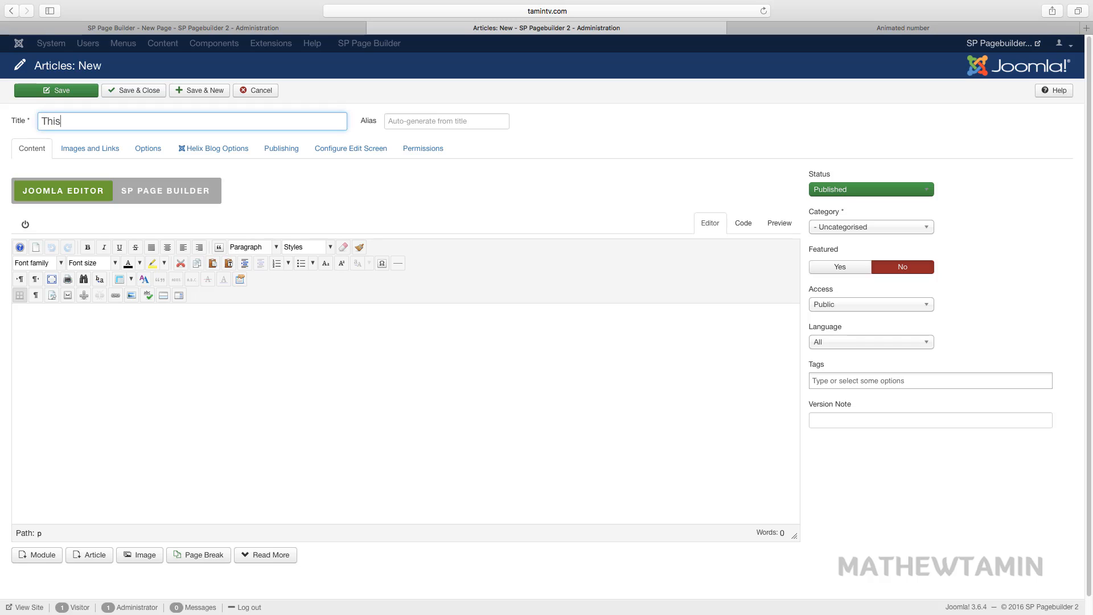
text( is my first article)
click(252, 401)
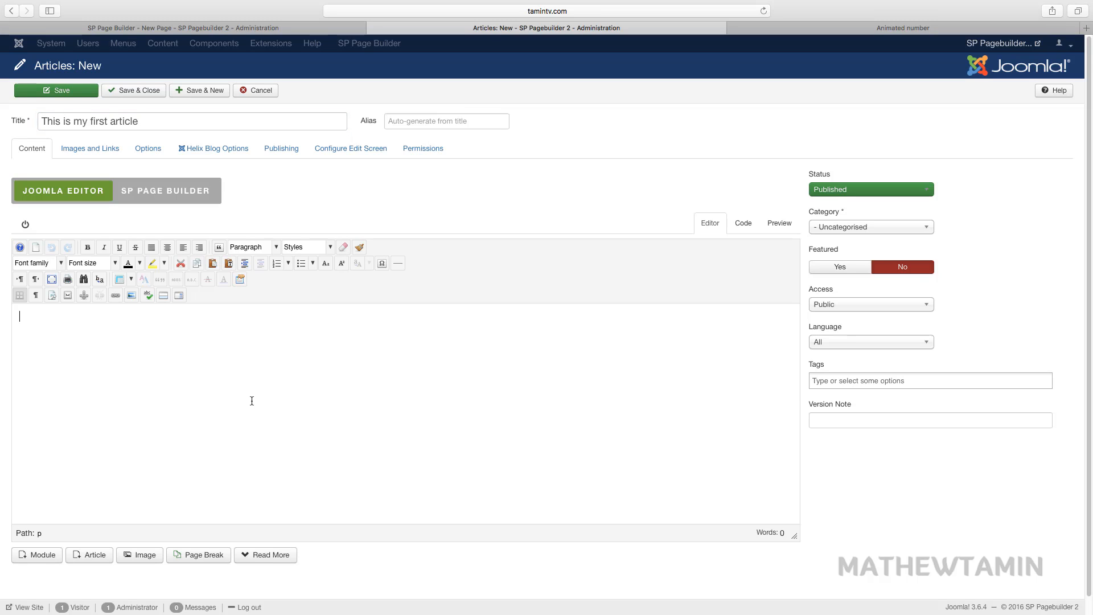
text(type something here)
- Switch the article to SP Page Builder editing, briefly toggling back to Joomla Editor
click(142, 188)
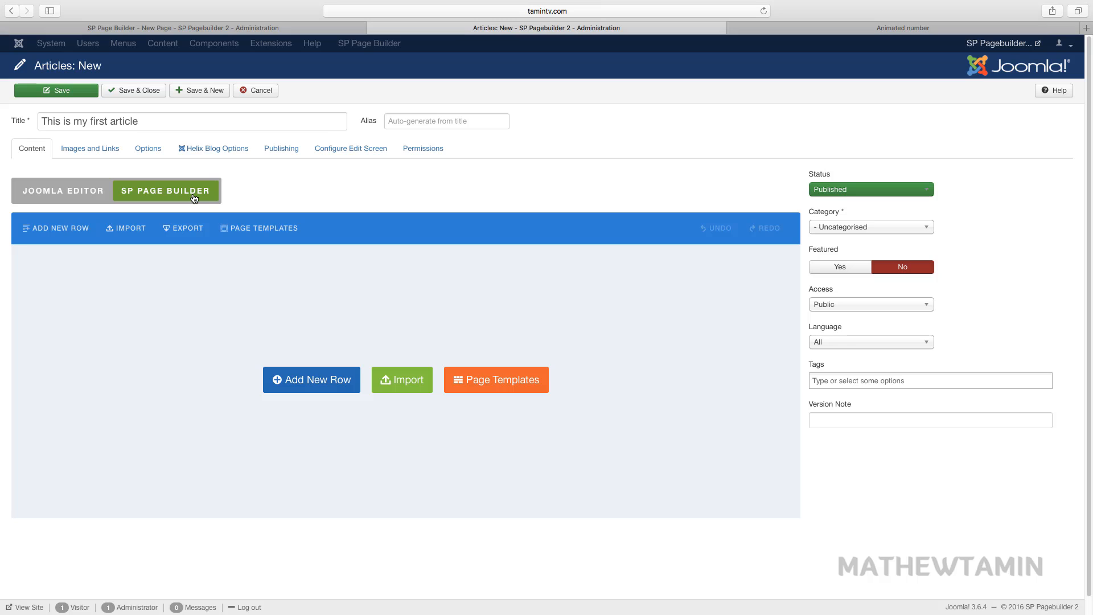
click(105, 193)
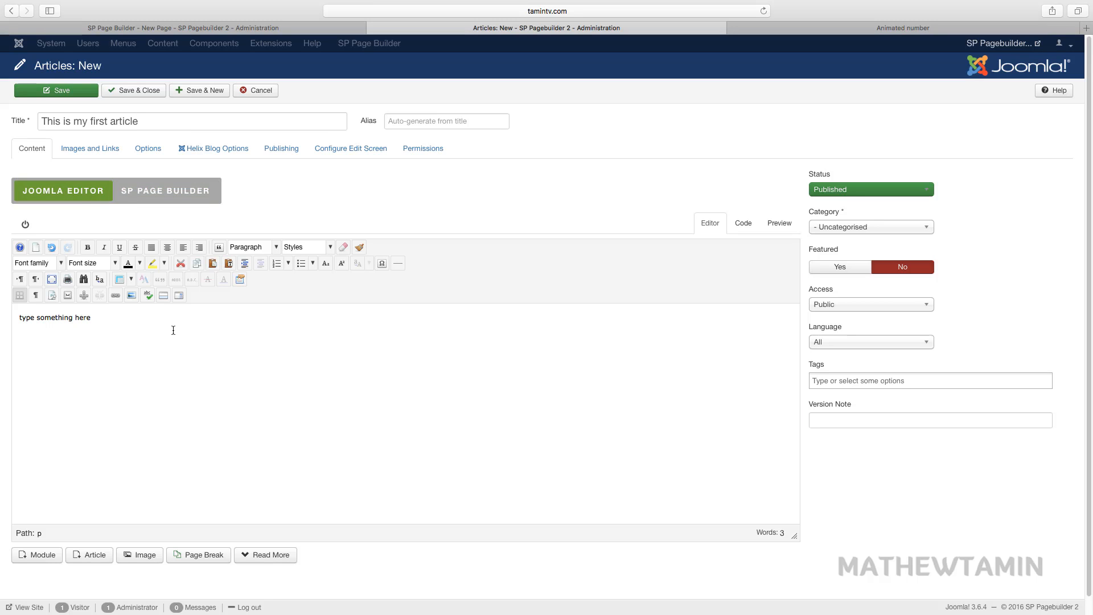
click(163, 197)
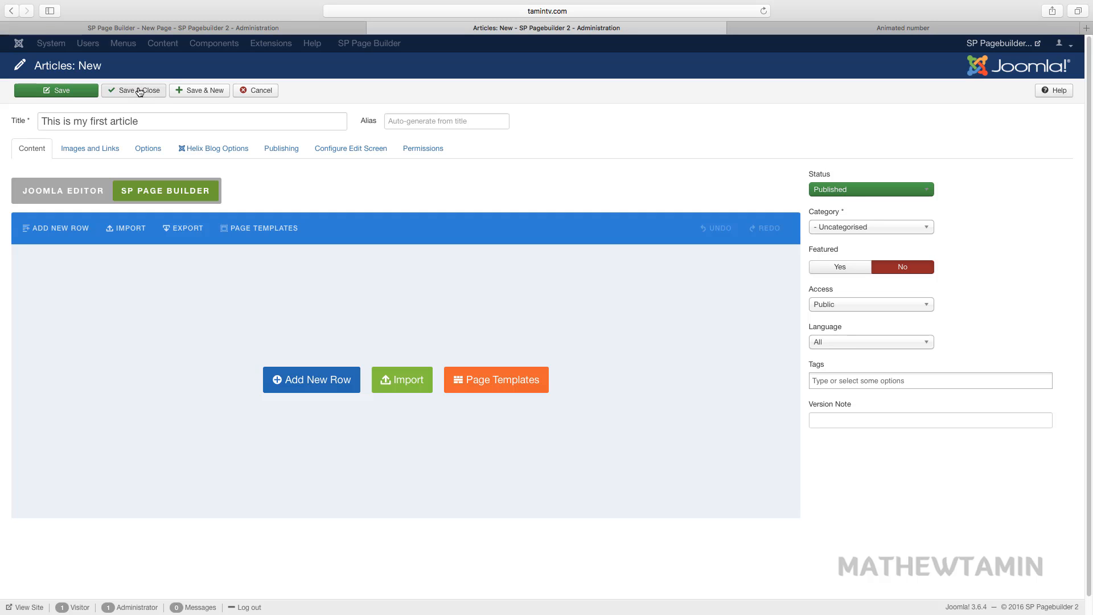
- Save & New, title the next article 'This is my second article', and use SP Page Builder
click(197, 92)
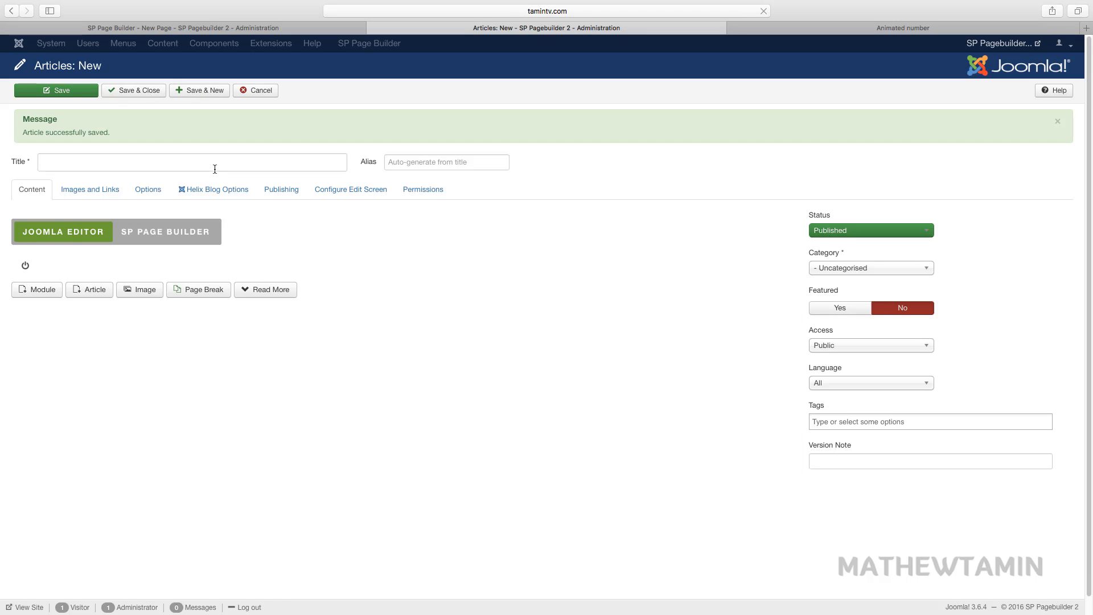
text(This is )
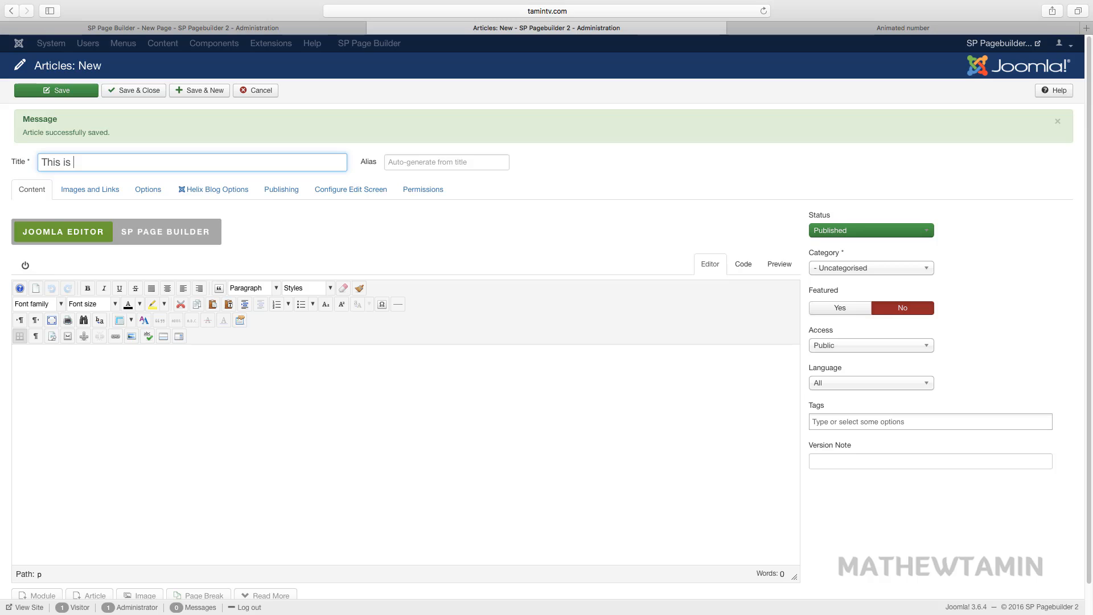
text(my)
key(BackSpace)
text(my second ar)
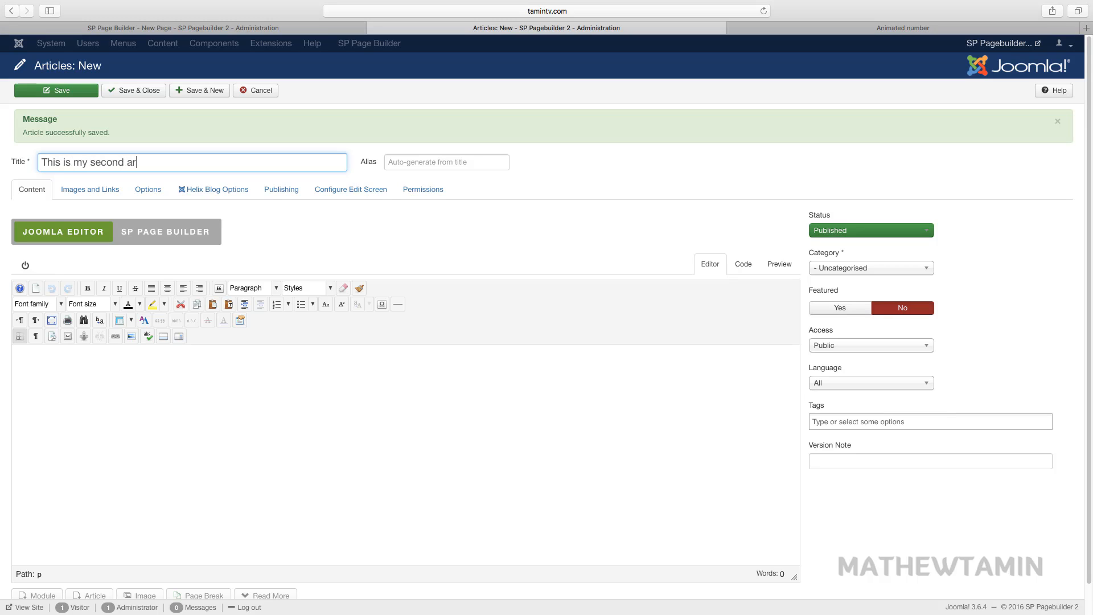
text(ticle)
click(185, 234)
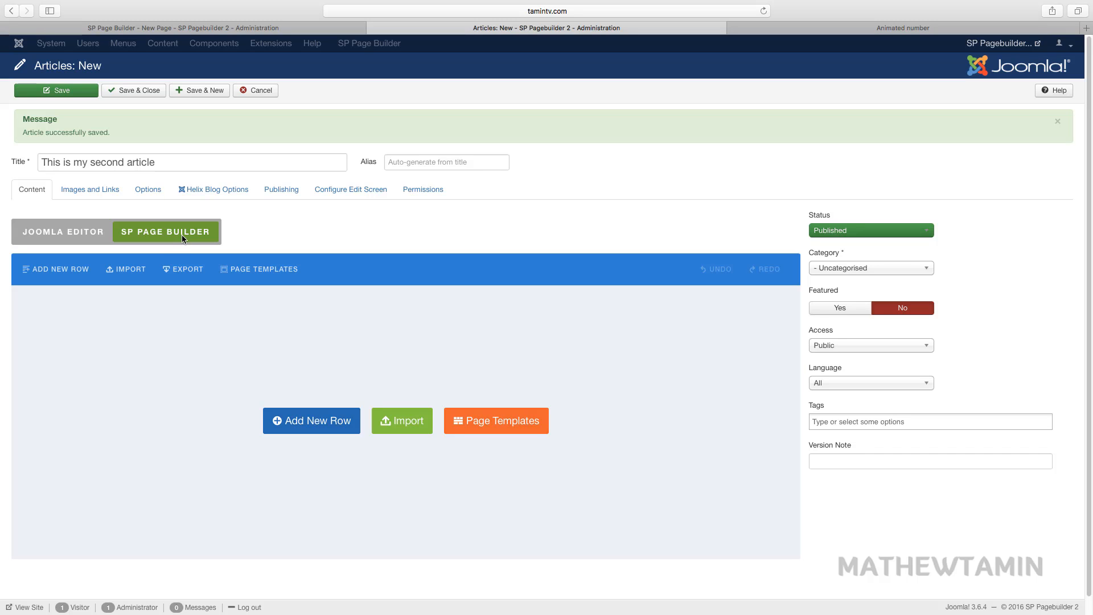
- Add a new row and place a Contact Form addon in it, discarding an Accordion attempt
click(332, 422)
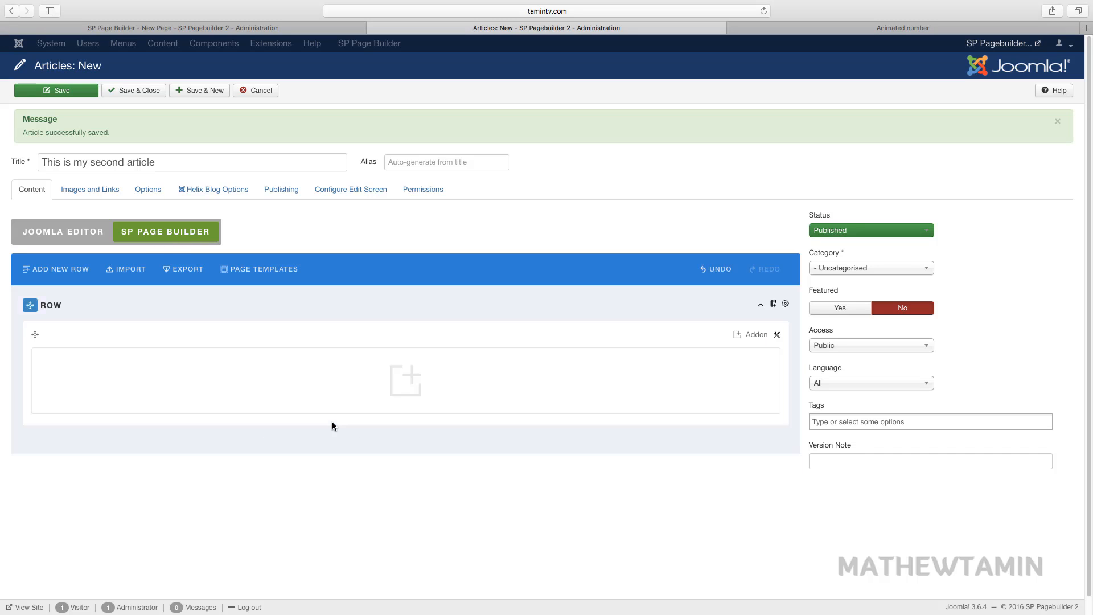
click(407, 380)
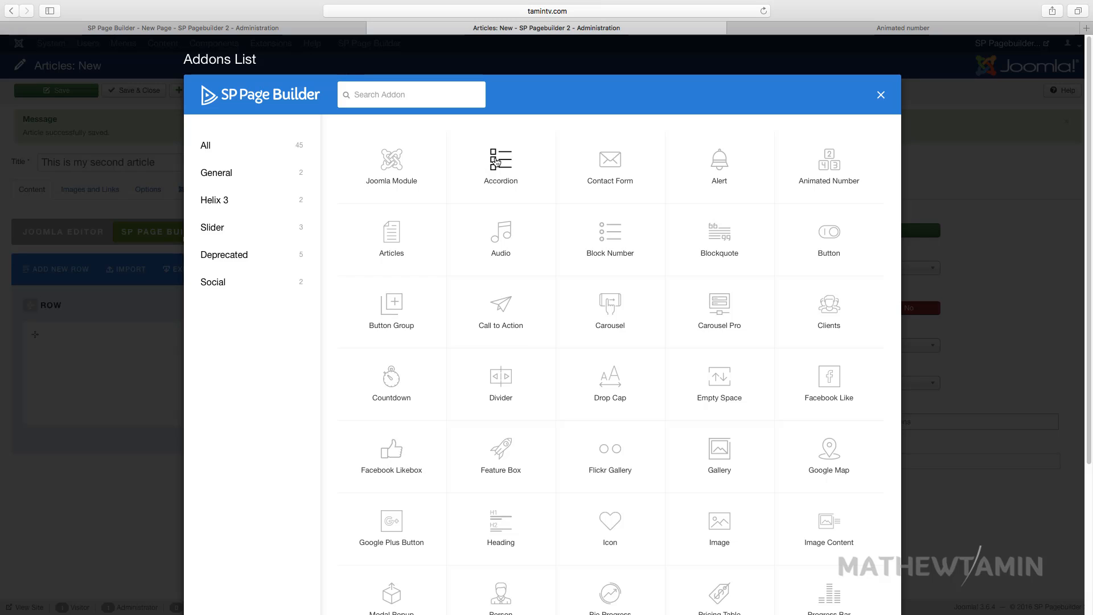
click(495, 162)
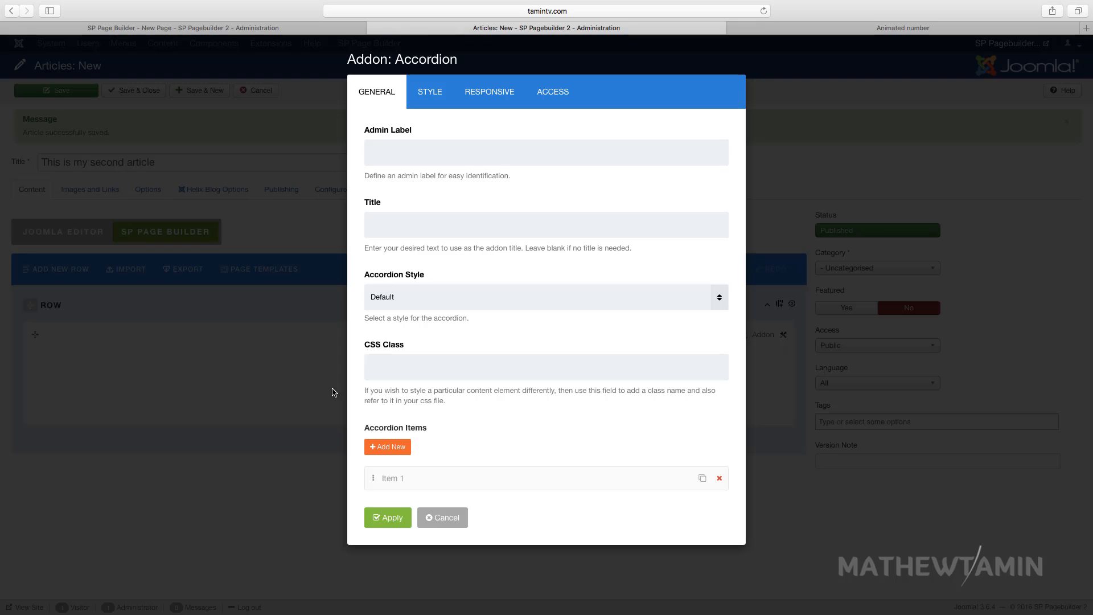
click(387, 527)
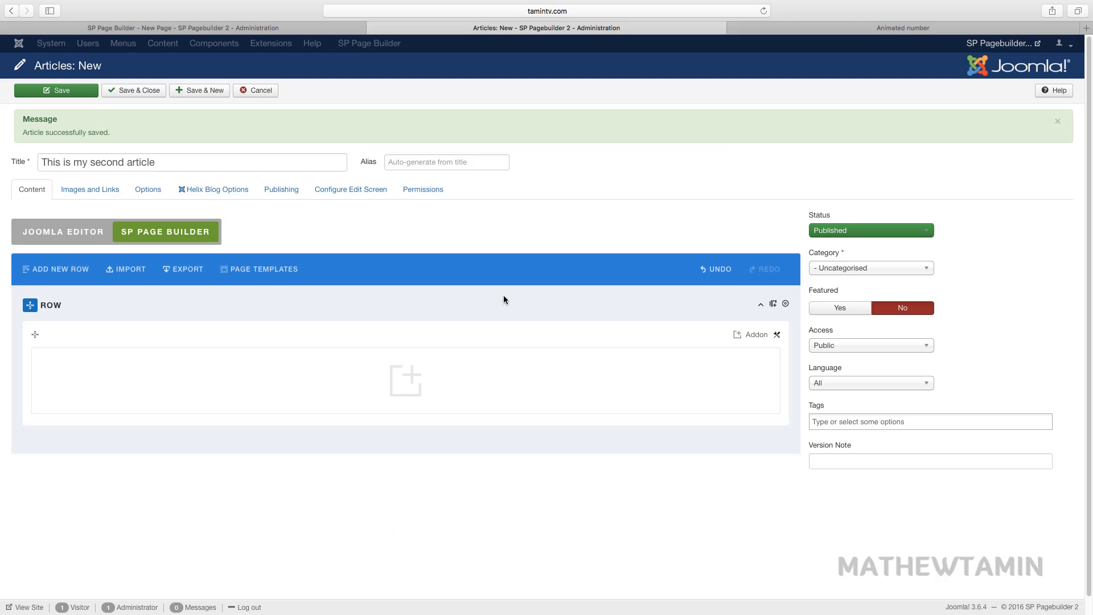
click(401, 382)
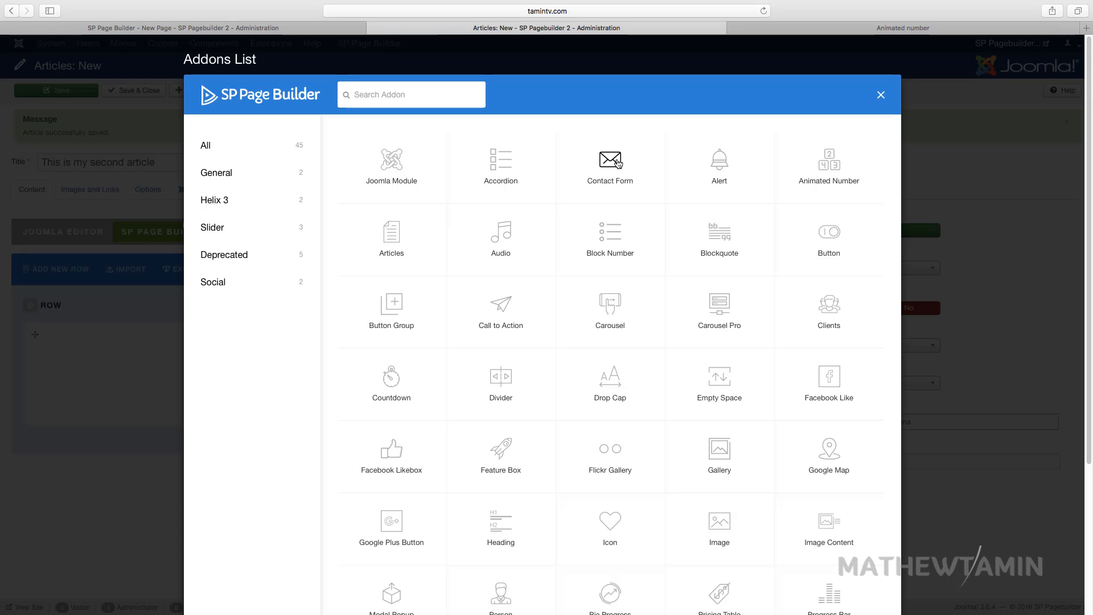
click(591, 181)
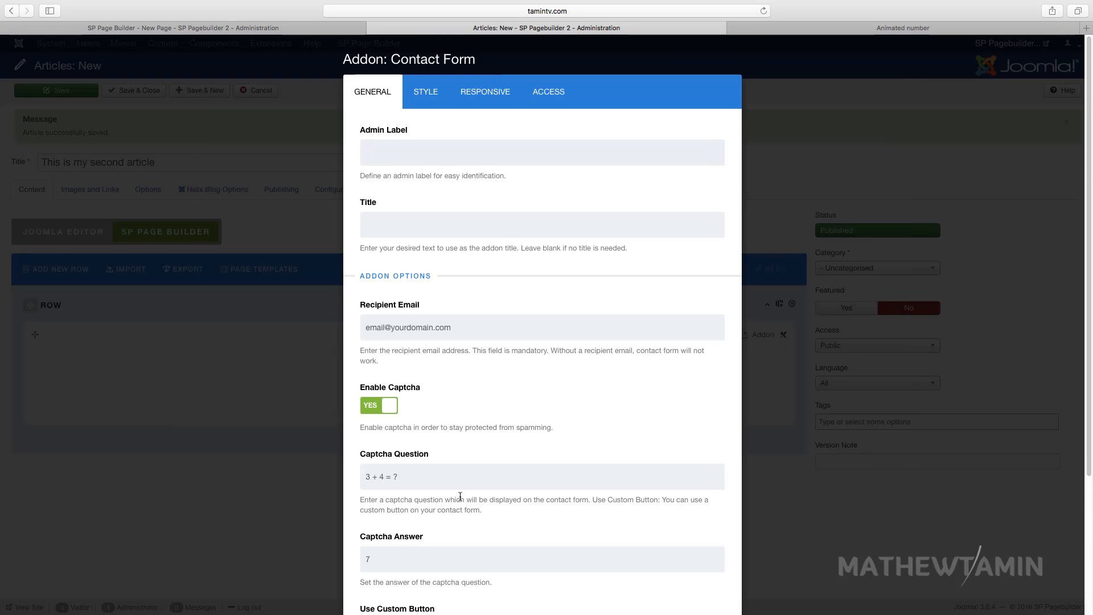
scroll(466, 465, down, 2)
scroll(467, 466, down, 2)
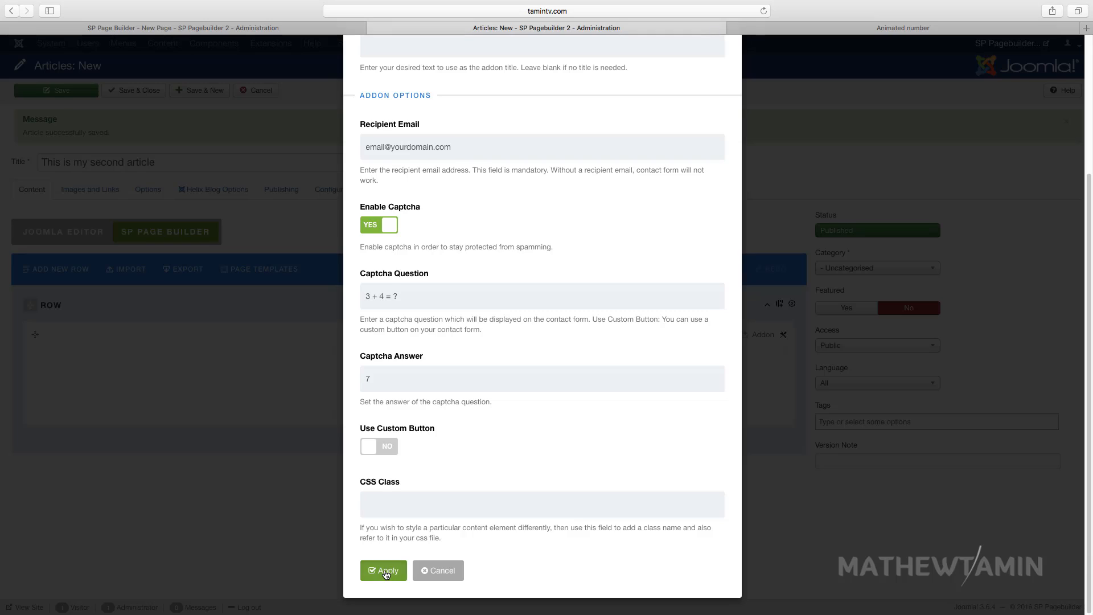
click(382, 571)
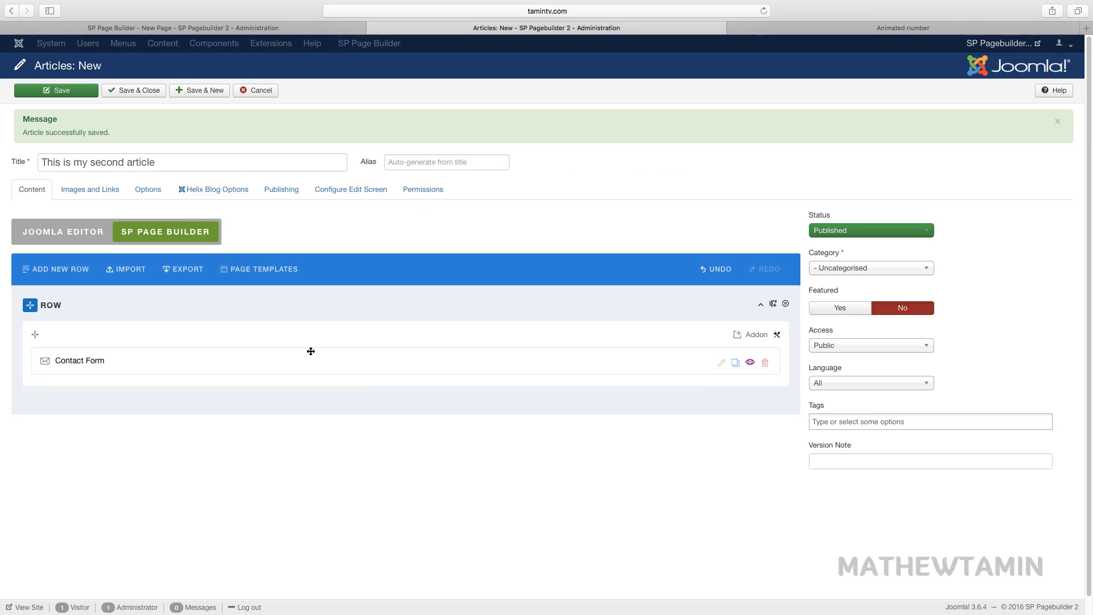
- Save and close the second article, then save the 'Articles' page without the pending addon
click(135, 93)
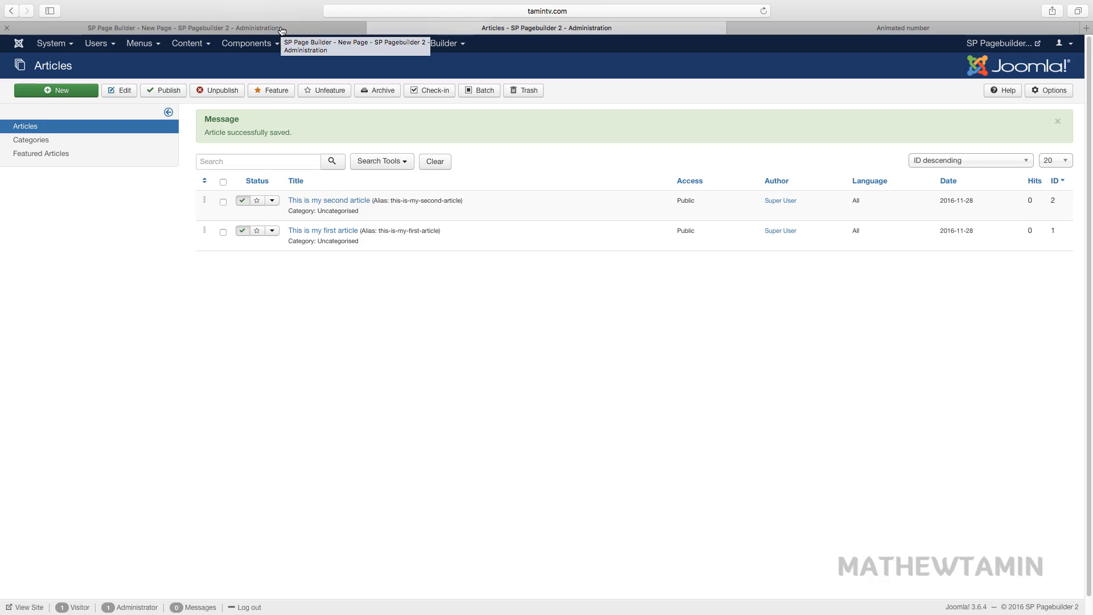
click(283, 30)
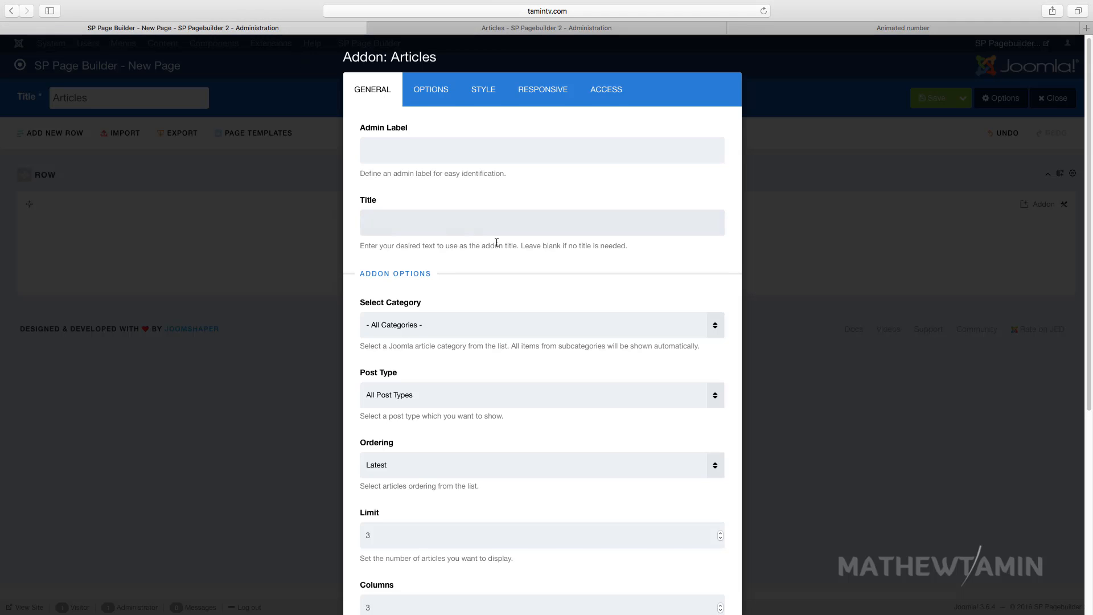
scroll(495, 227, down, 10)
click(432, 573)
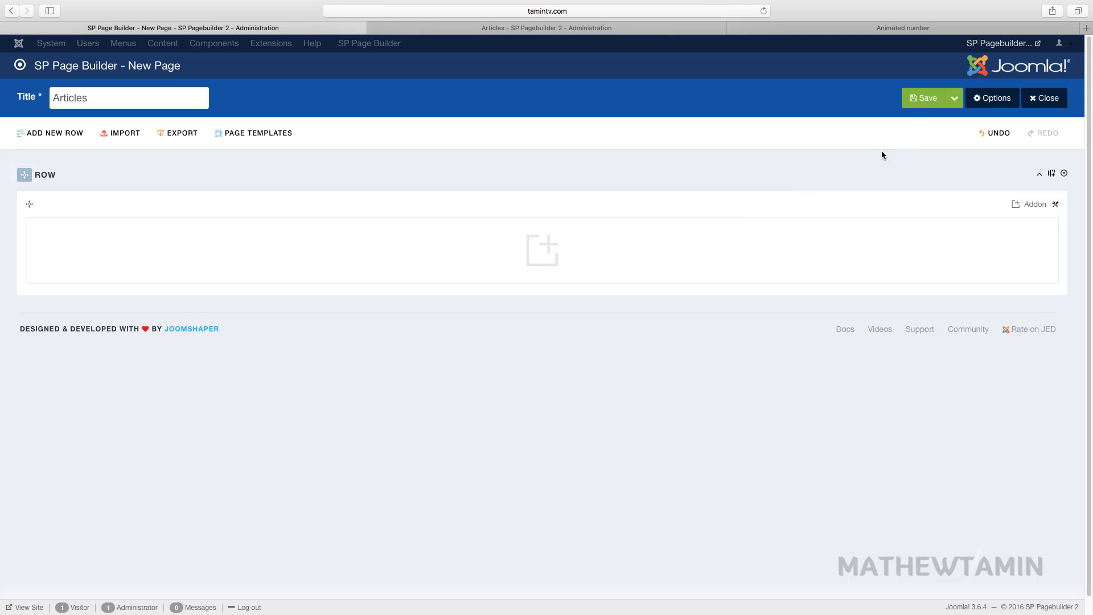
click(916, 102)
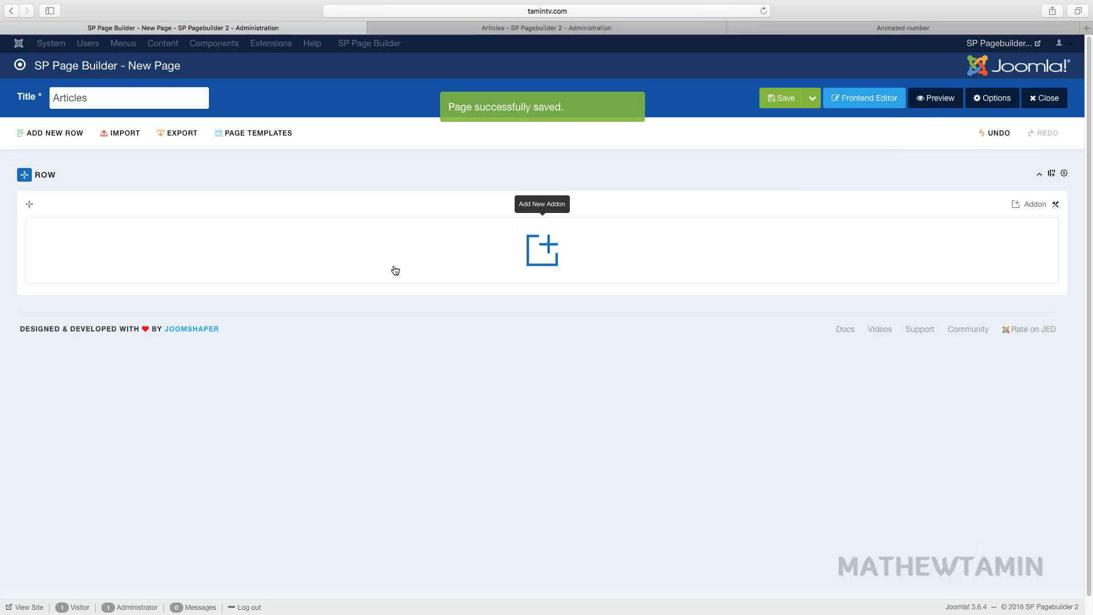
click(543, 253)
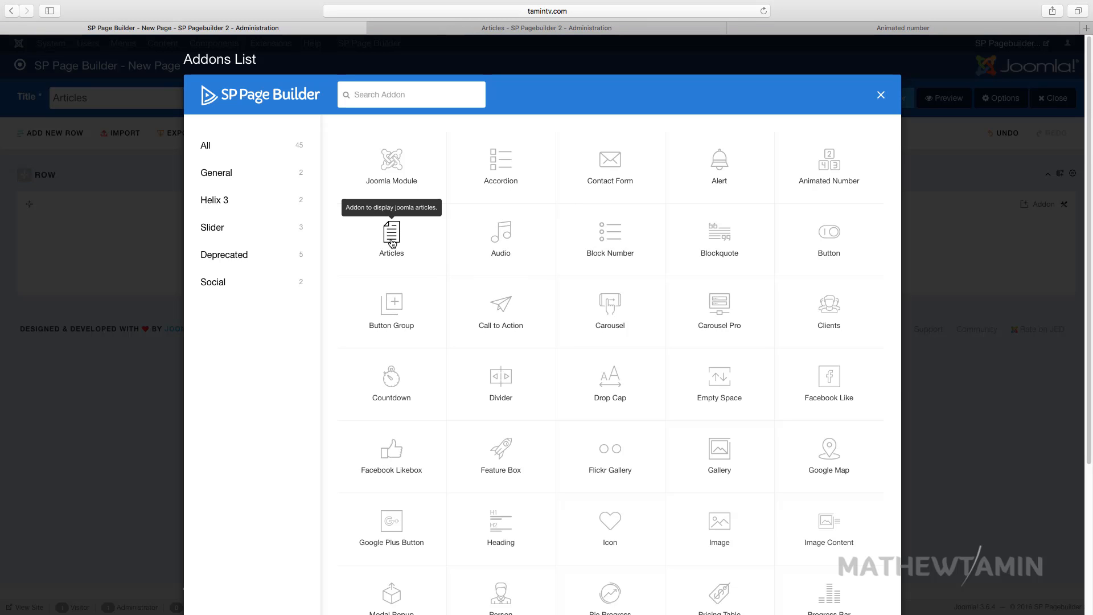
- Add the Articles addon and limit its category to Uncategorised
click(392, 243)
scroll(425, 275, down, 1)
click(418, 307)
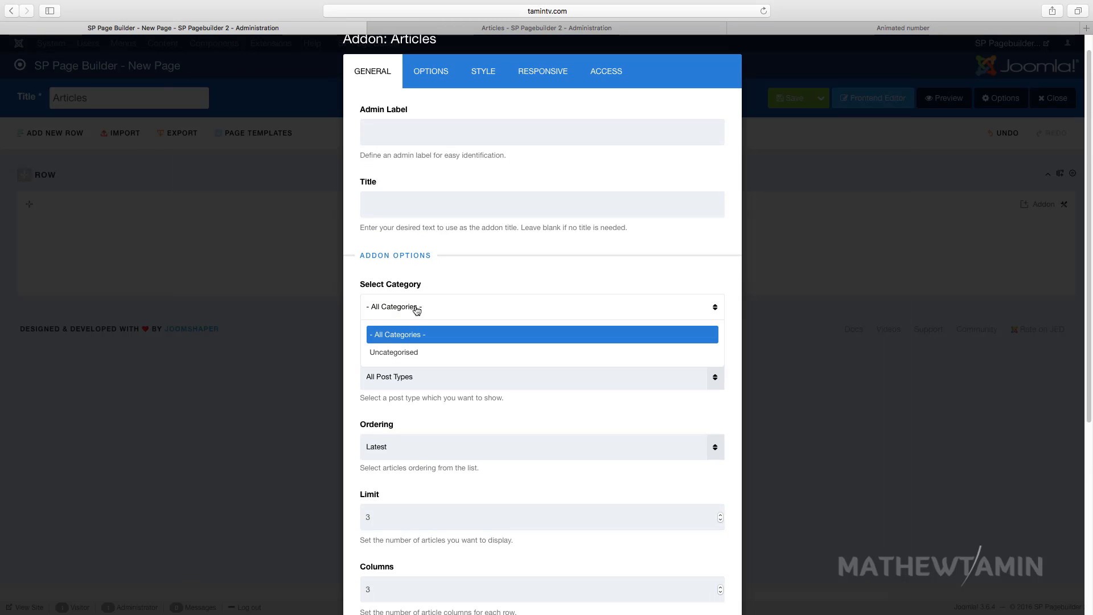
click(420, 344)
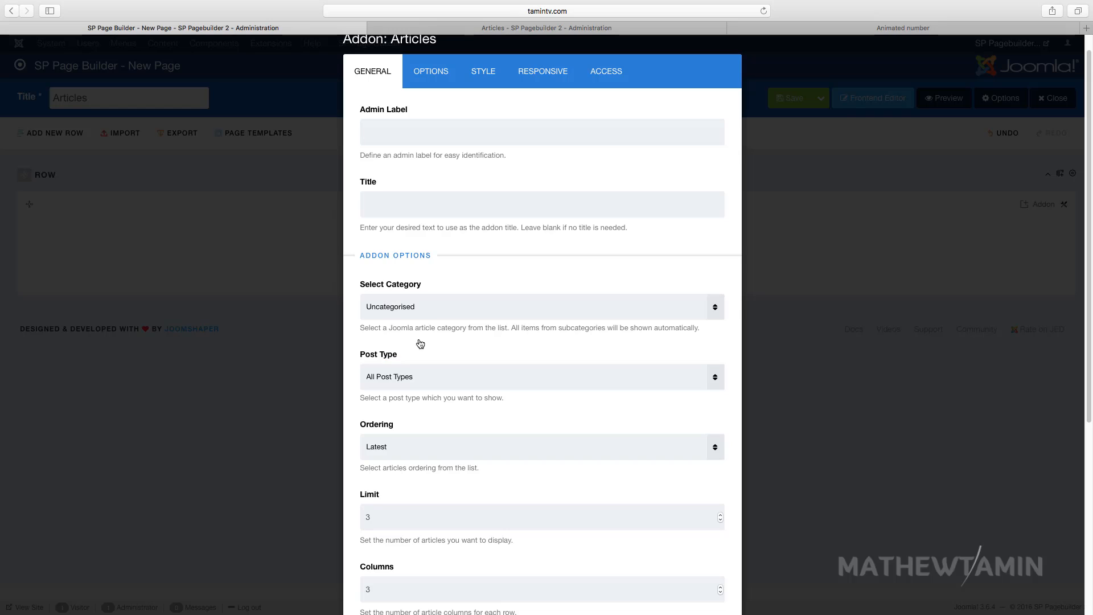
- Keep All Post Types as the addon's post type, then view the Joomla Articles list
scroll(441, 294, down, 3)
click(430, 301)
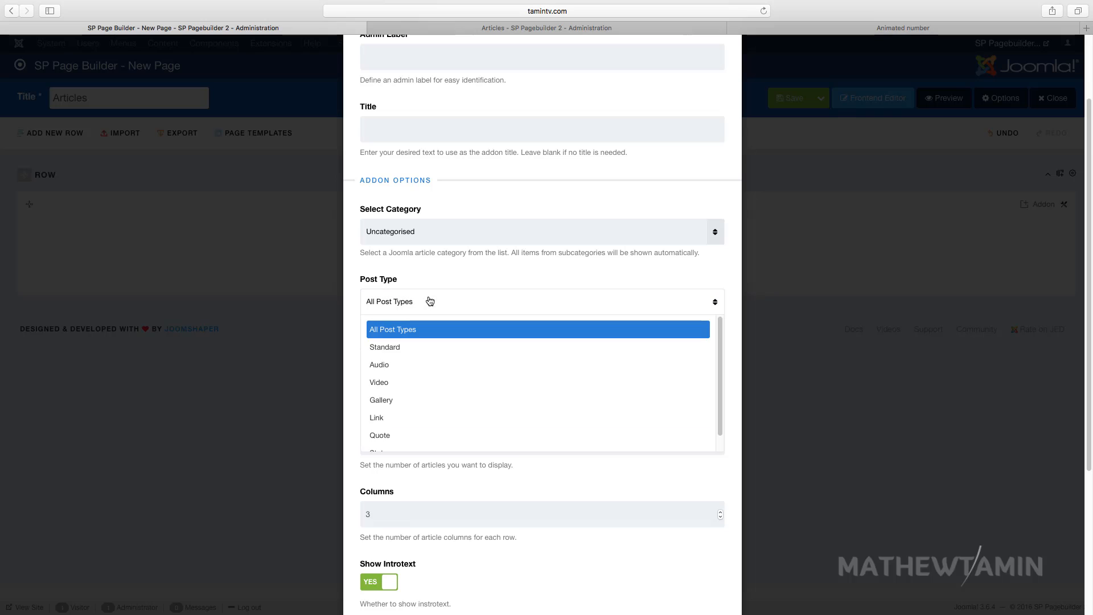
click(429, 303)
scroll(503, 349, down, 2)
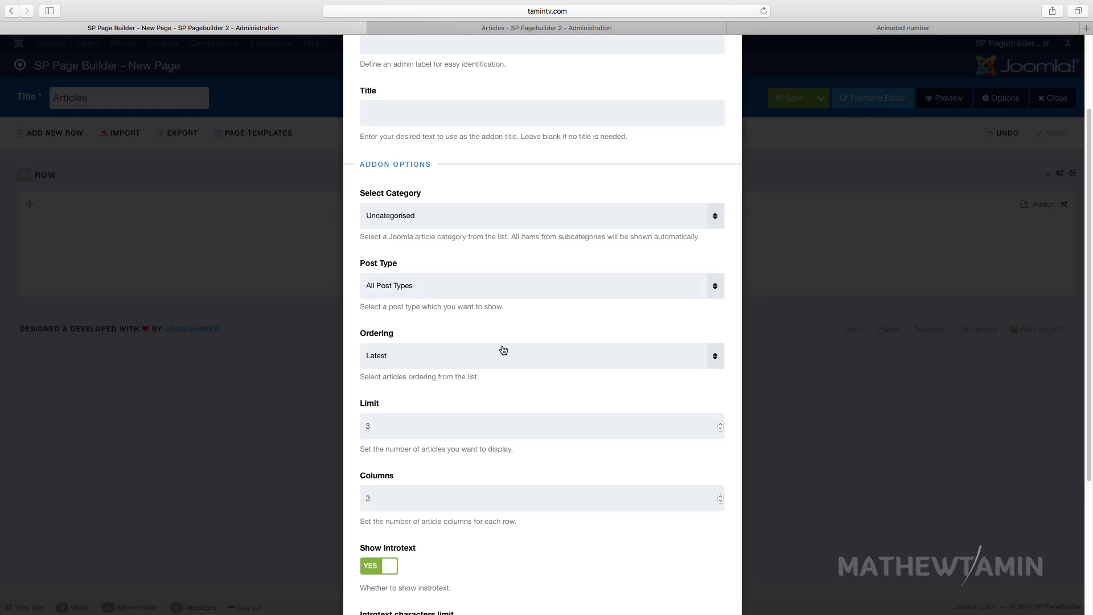
click(418, 268)
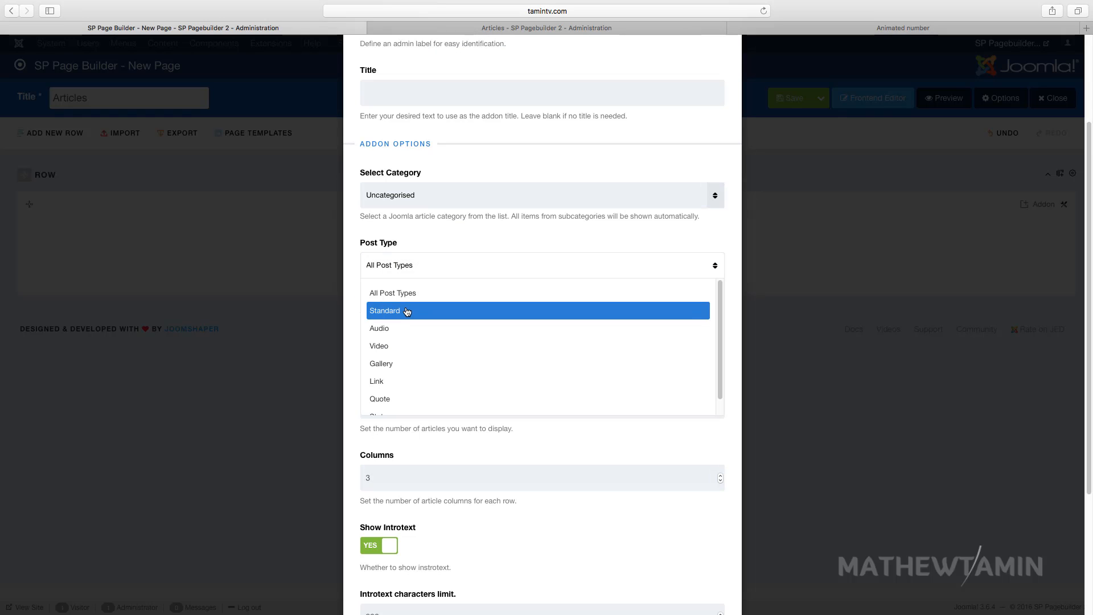
click(411, 293)
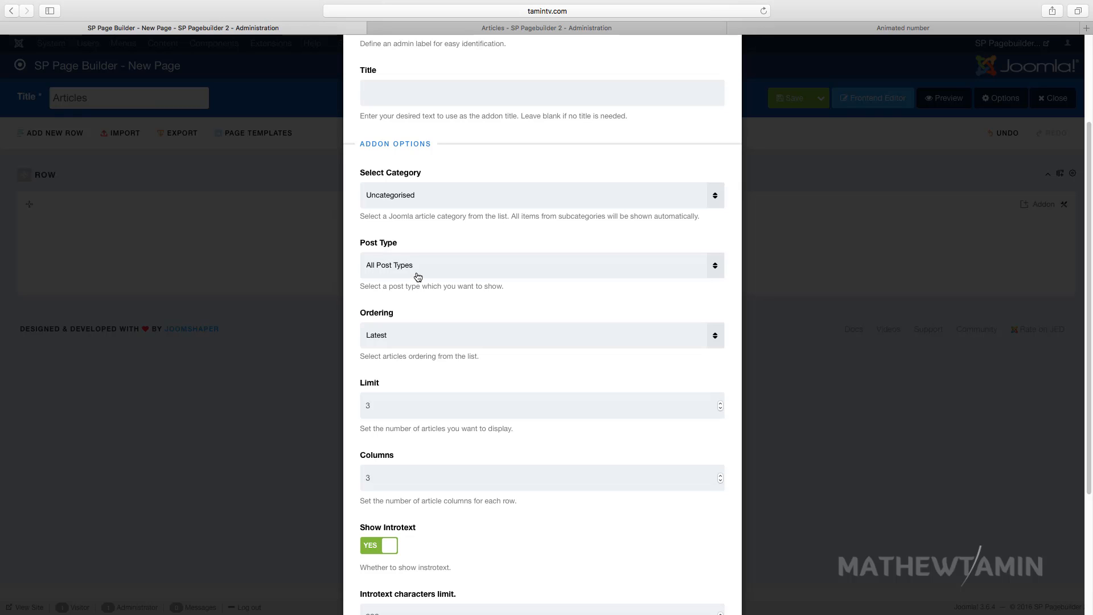
scroll(403, 366, down, 5)
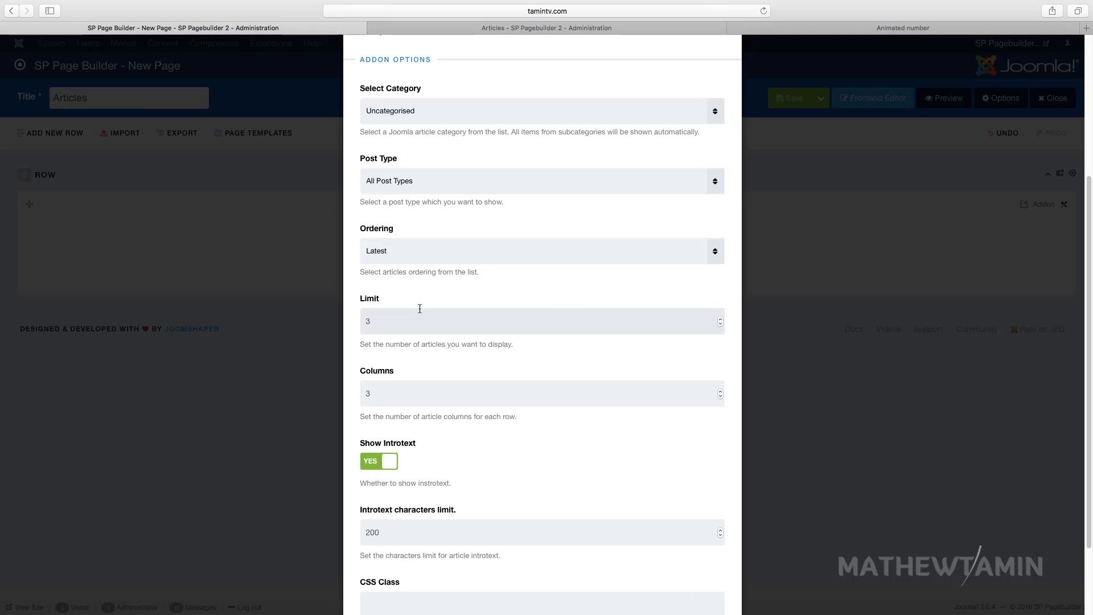
click(475, 26)
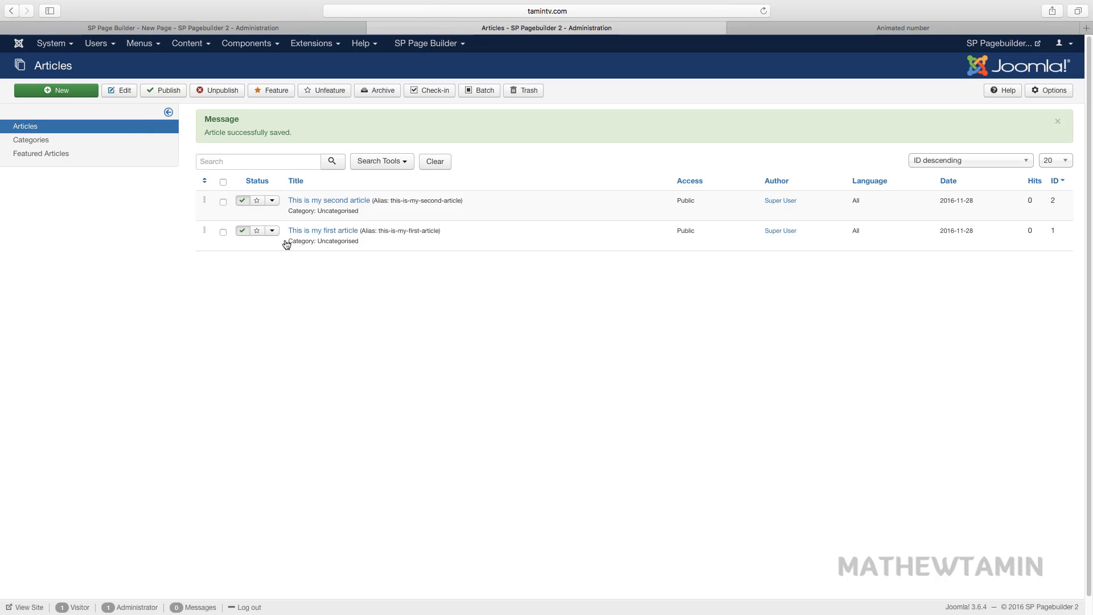
- Duplicate 'This is my first article' as 'This is my first article (2)' and set the copy to Published
click(323, 230)
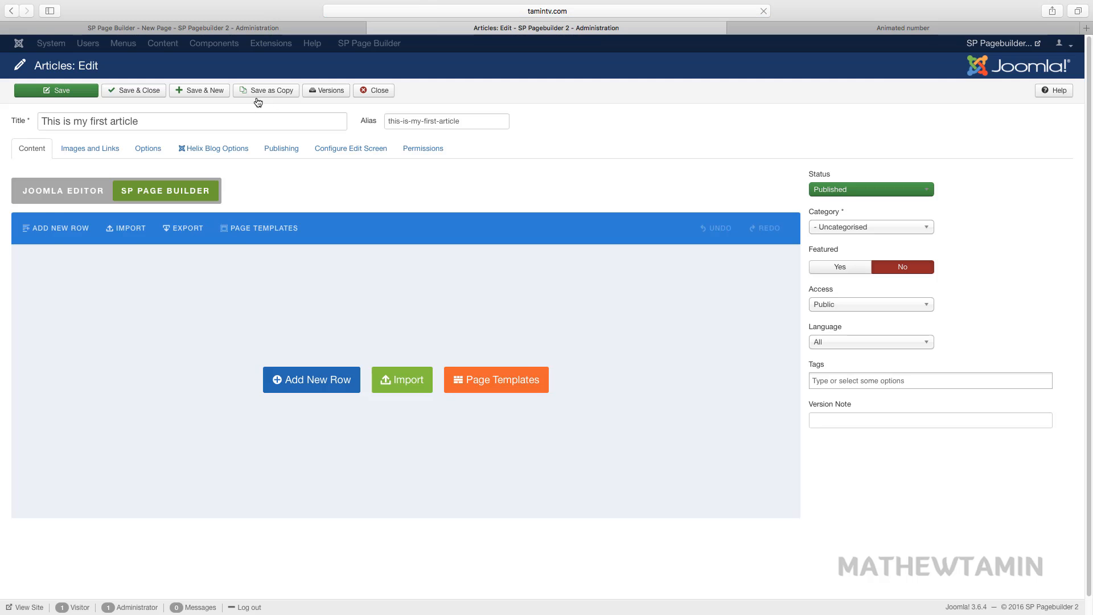
click(262, 92)
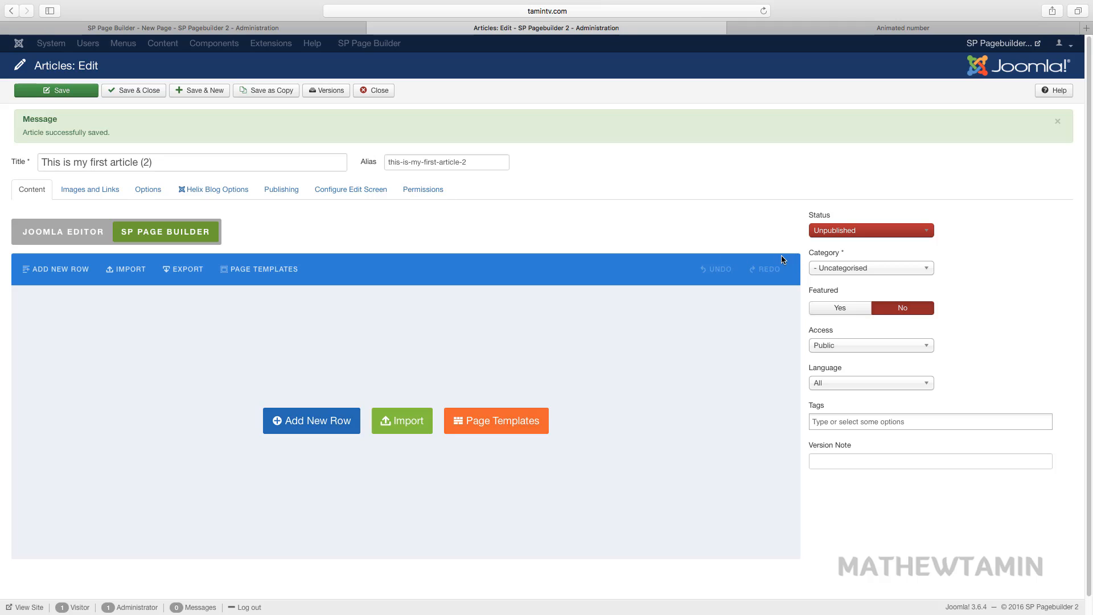
click(852, 231)
click(842, 262)
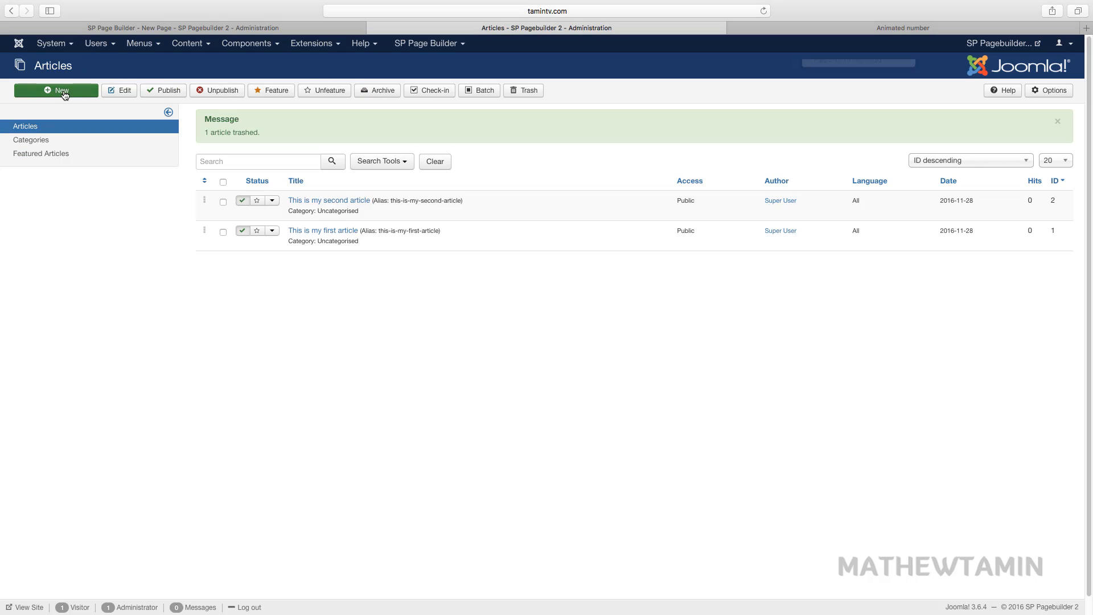
click(64, 92)
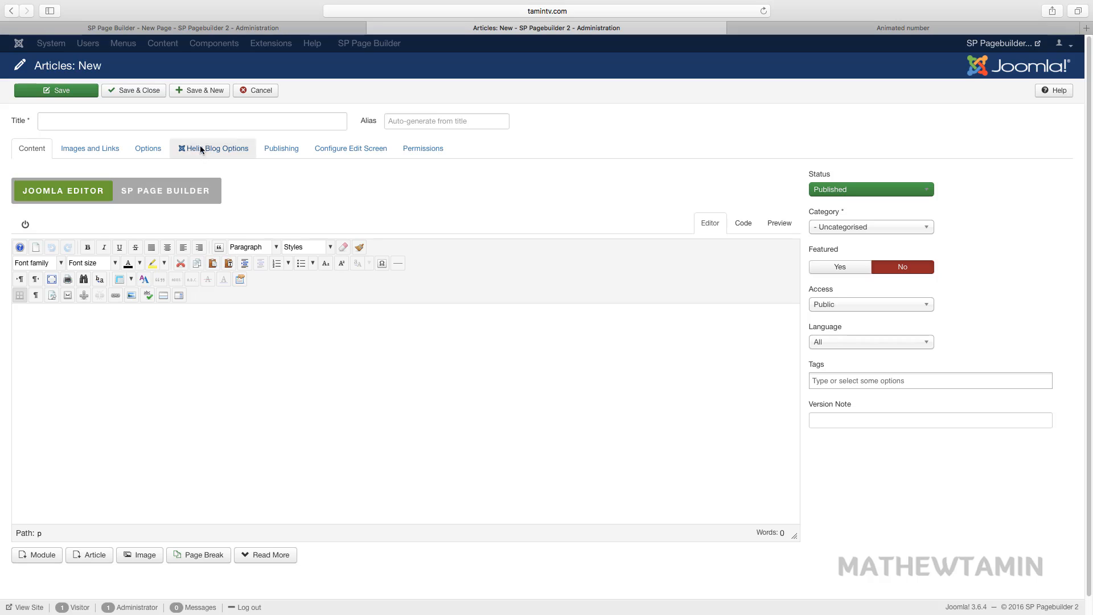
- Title the new article 'Article number 3' and switch its body to the SP Page Builder editor
click(194, 123)
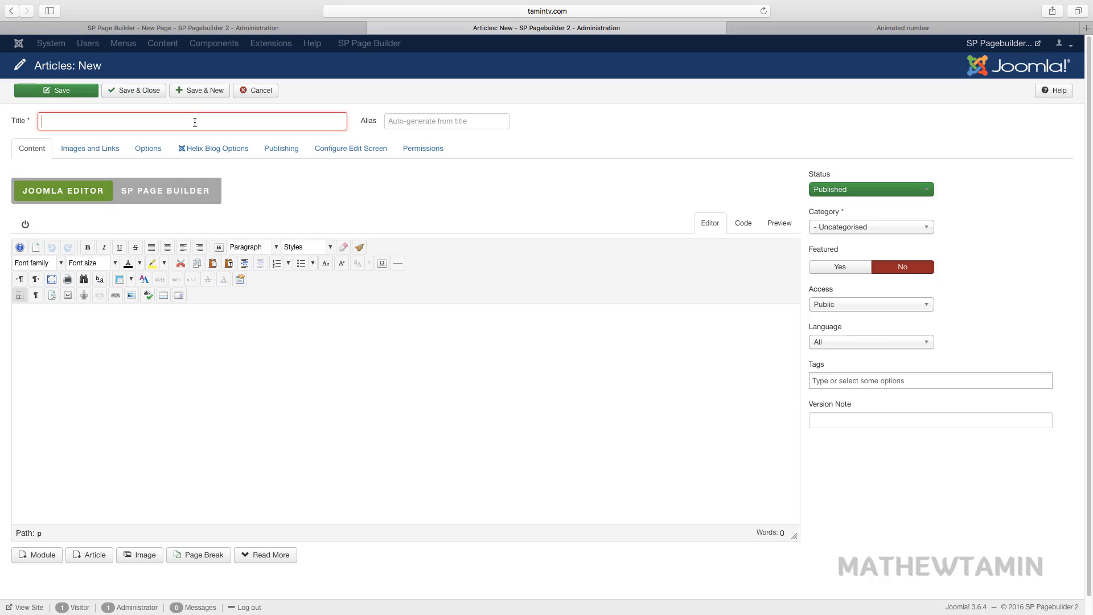
text(Articl)
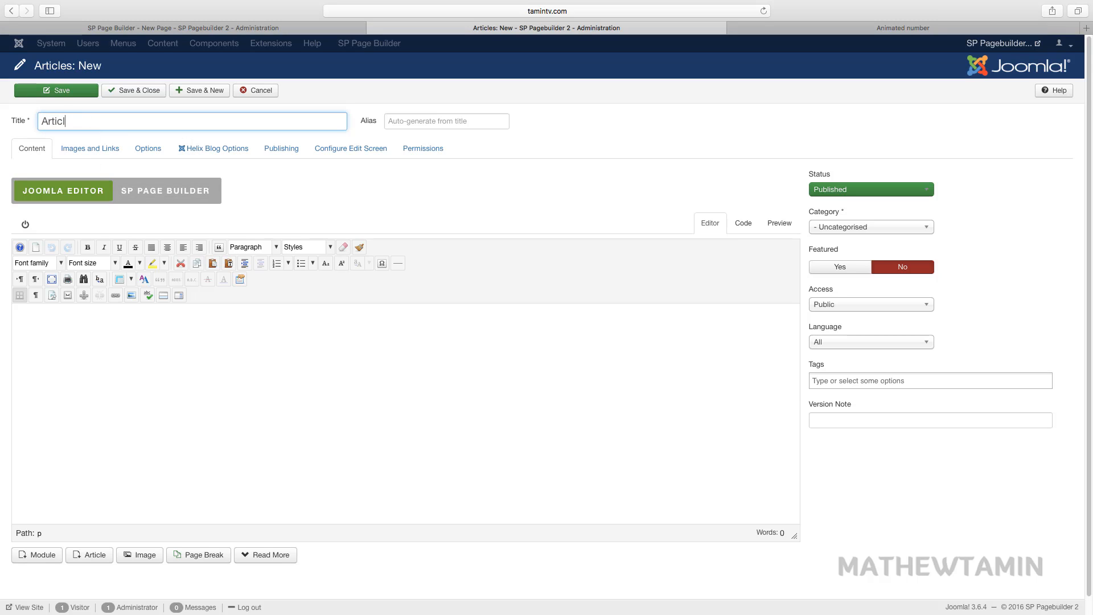
text(e number 3)
click(198, 194)
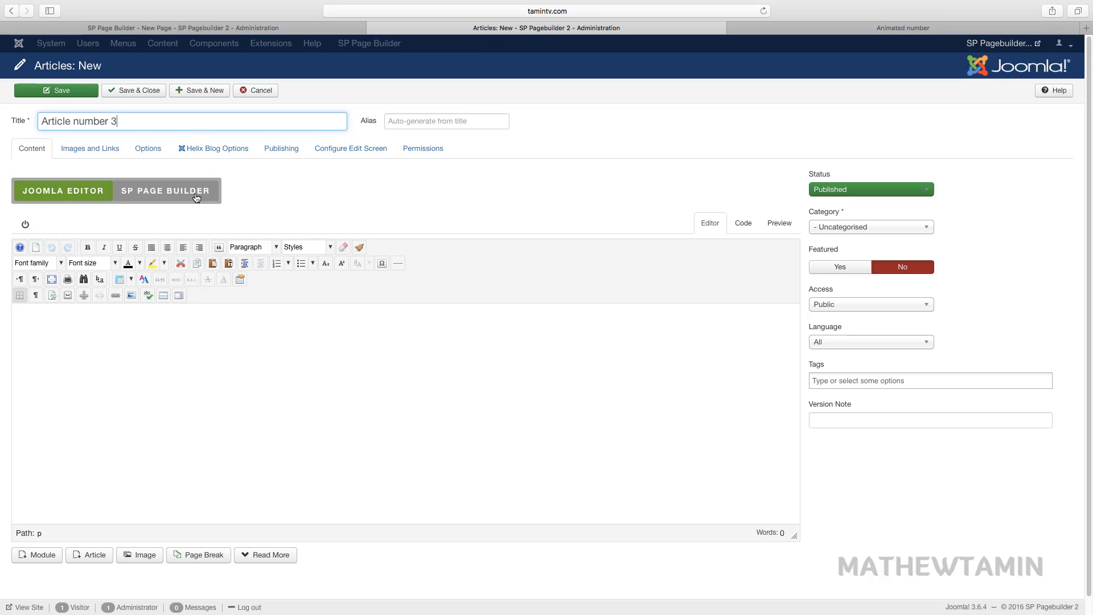
click(238, 343)
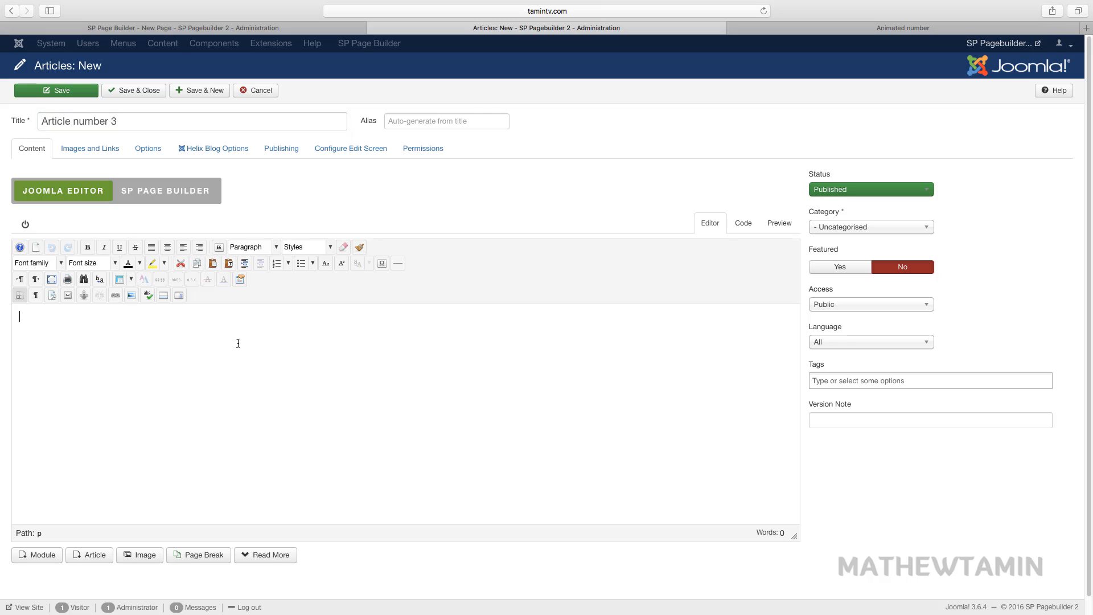
text(asd)
click(172, 195)
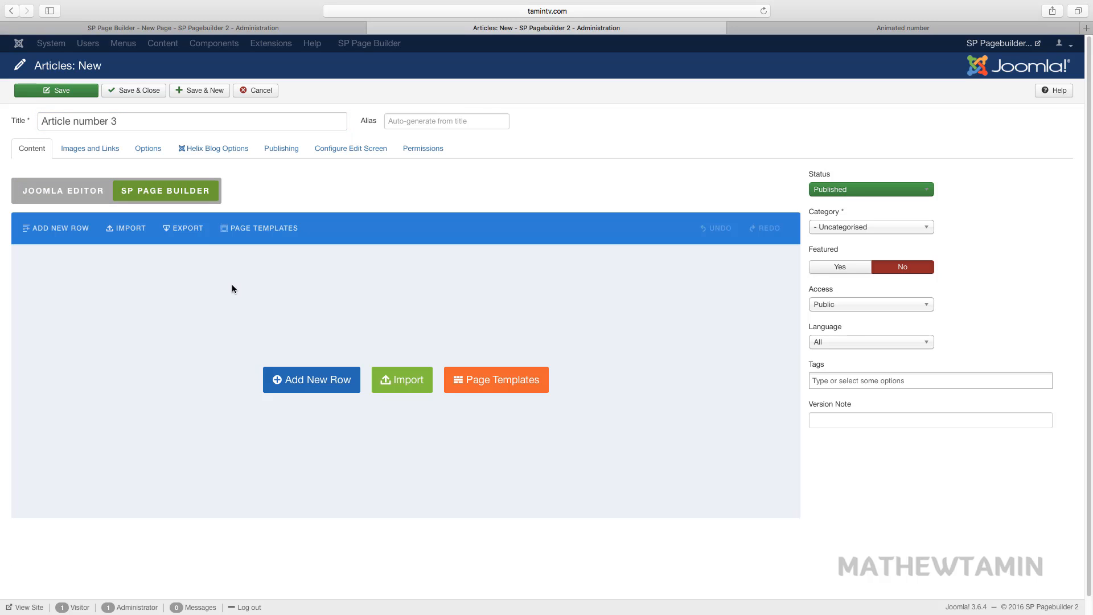
- Add a row holding an Animated Number addon with default settings, then save and close the article
click(316, 390)
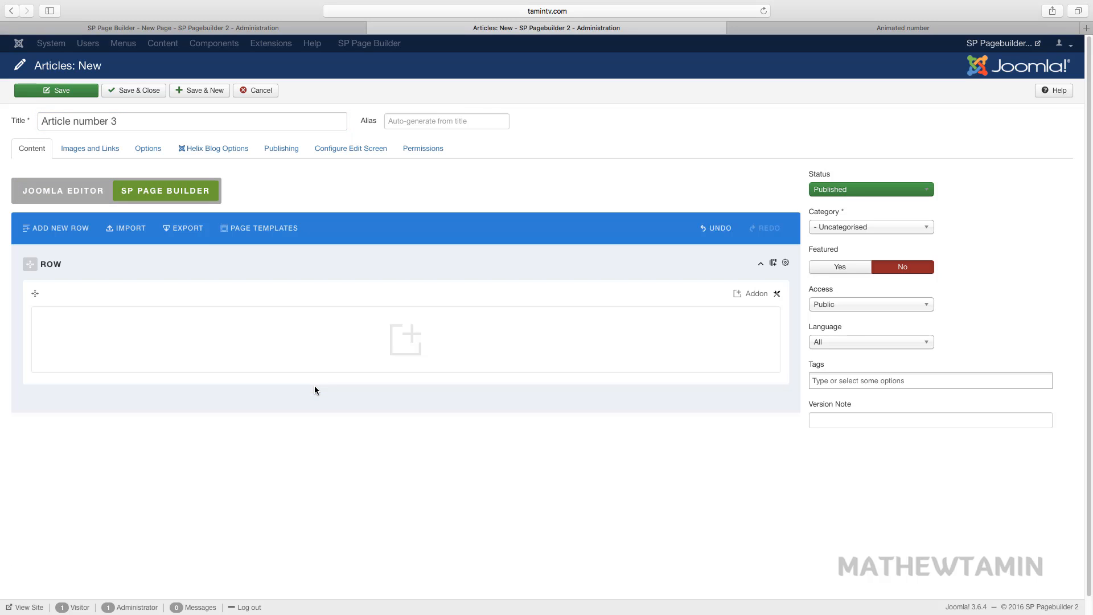
click(408, 343)
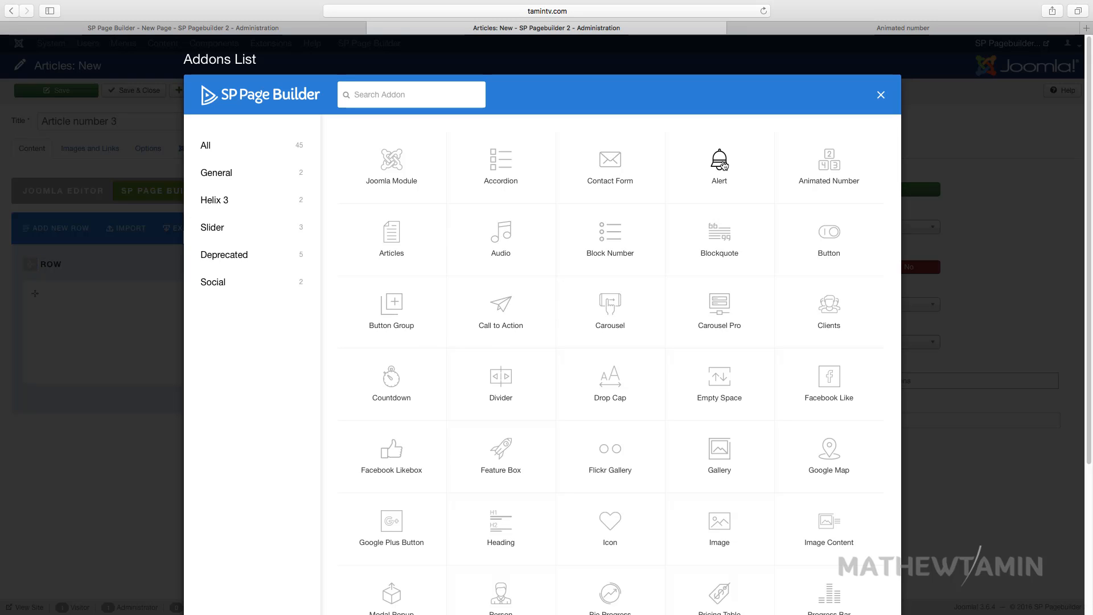
click(825, 165)
scroll(487, 342, down, 5)
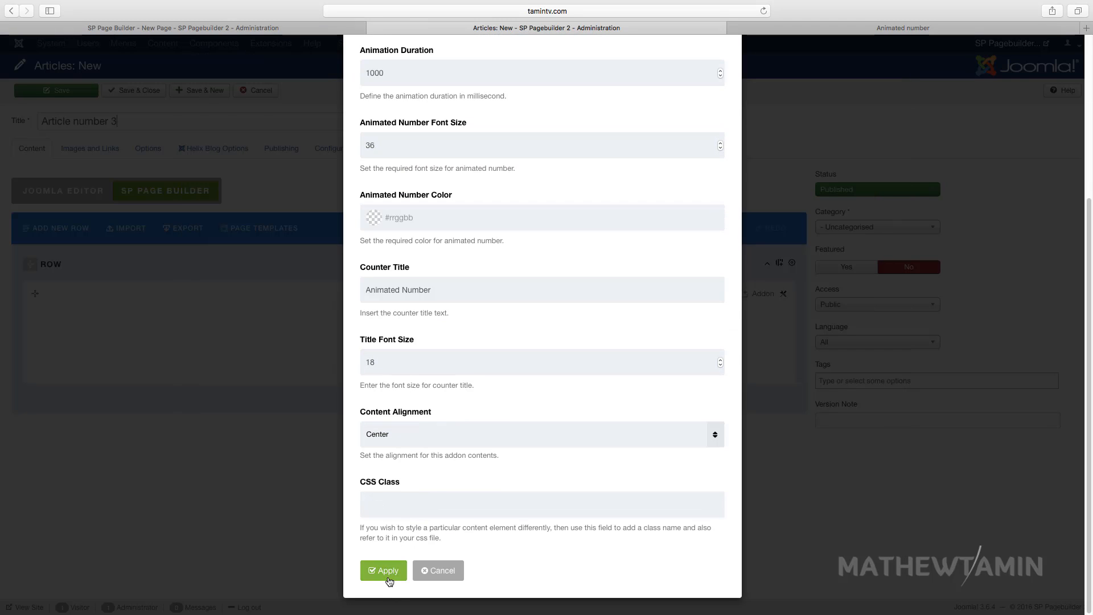
click(384, 570)
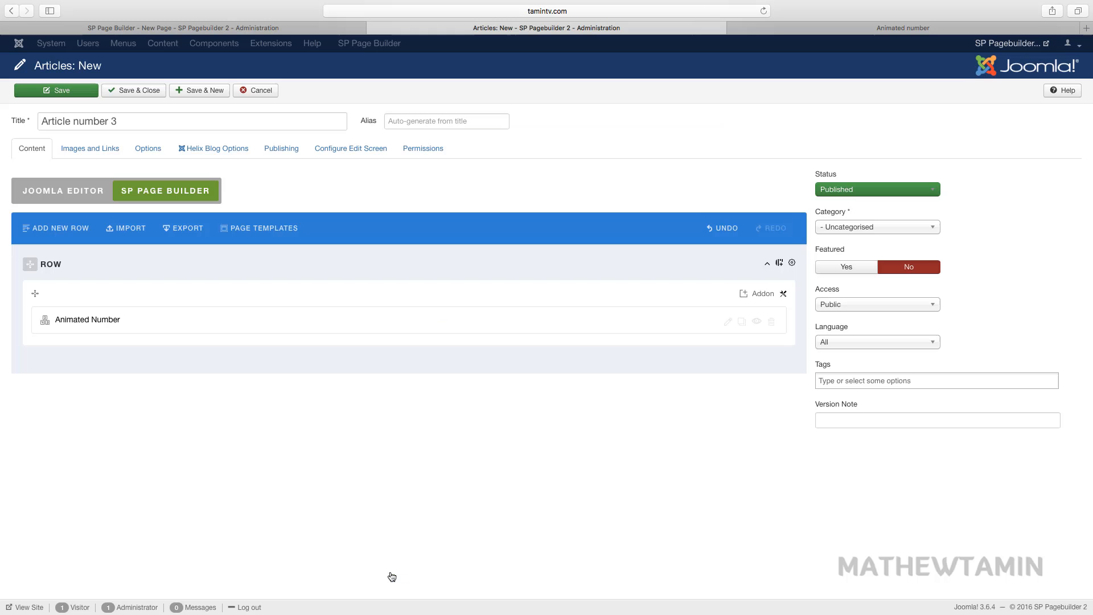
click(145, 94)
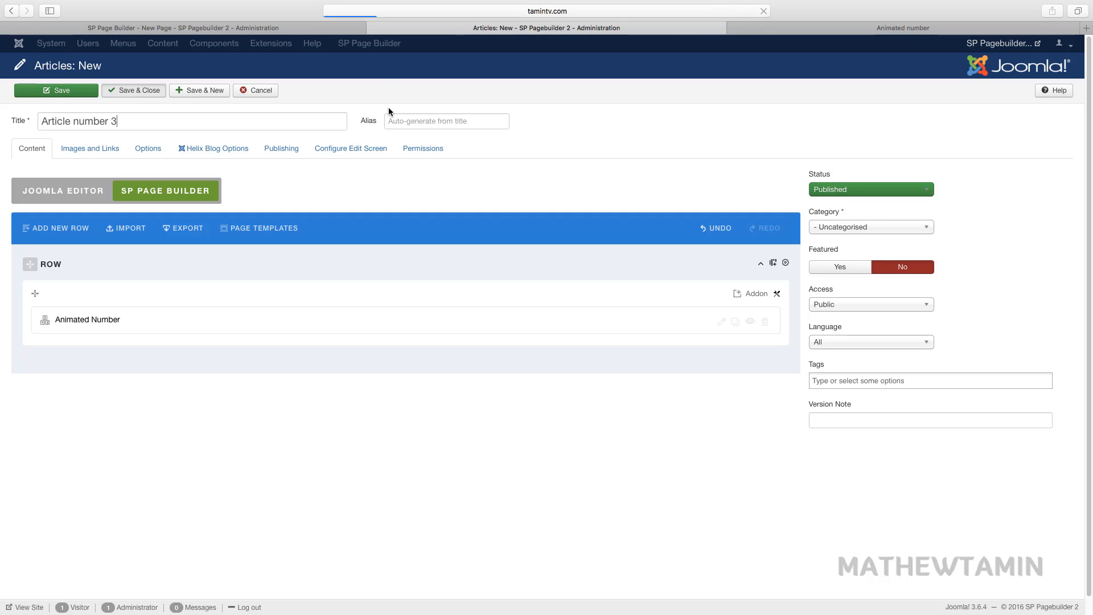
- Add the Articles addon to the New Page row, save the page, and preview it on the frontend
click(277, 29)
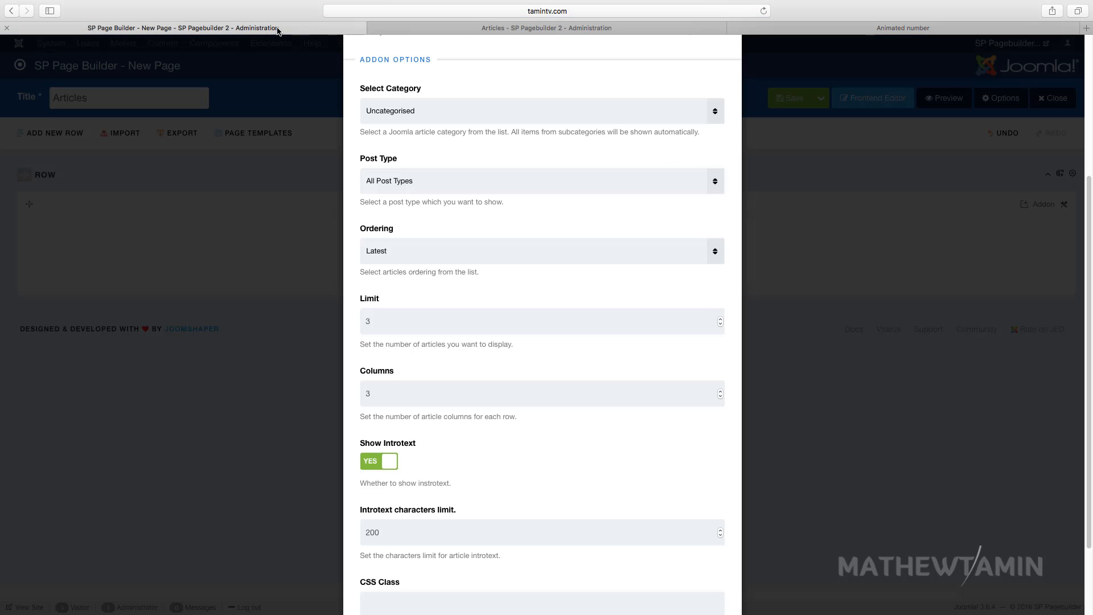
scroll(461, 431, down, 3)
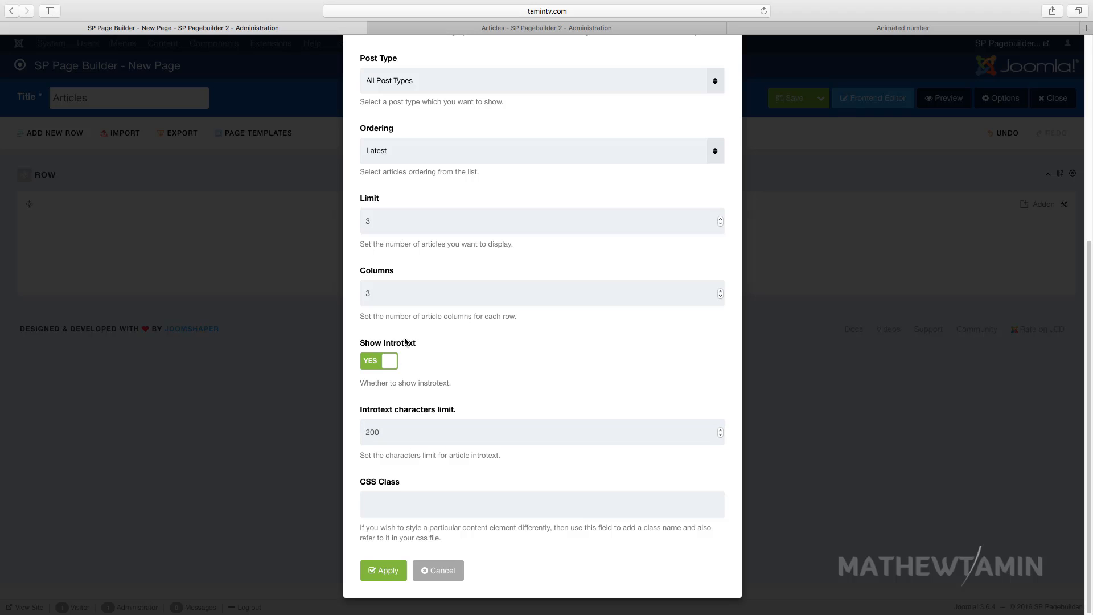
click(384, 570)
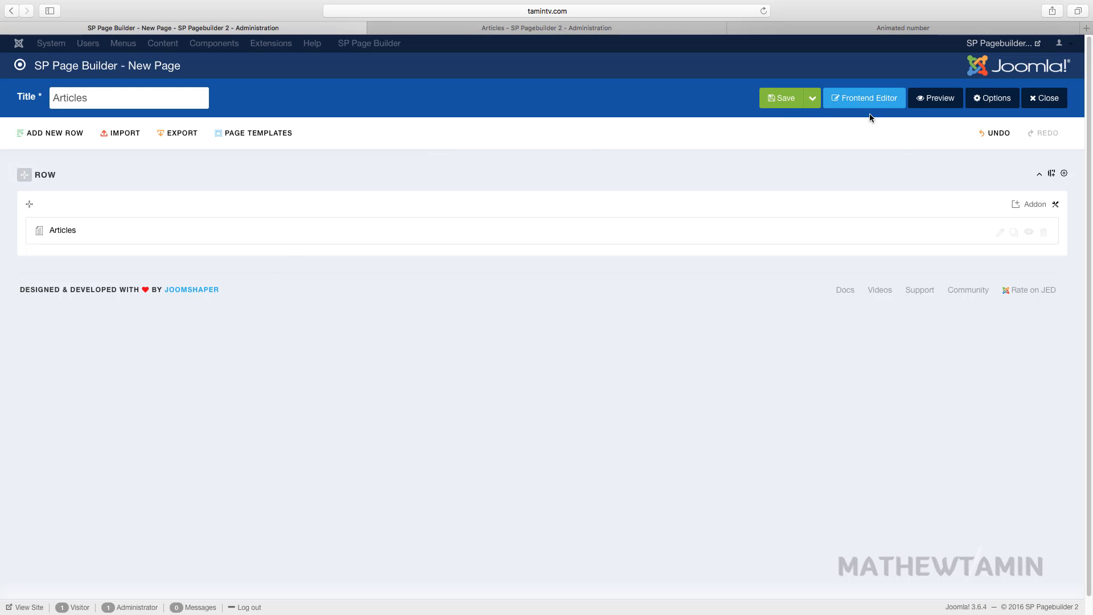
click(782, 100)
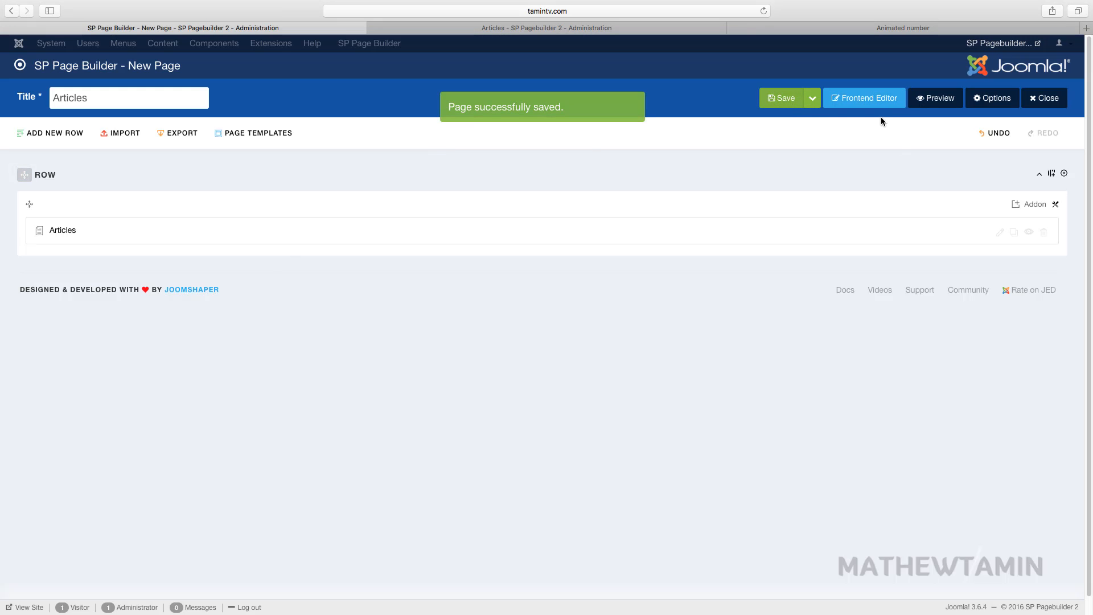
click(934, 99)
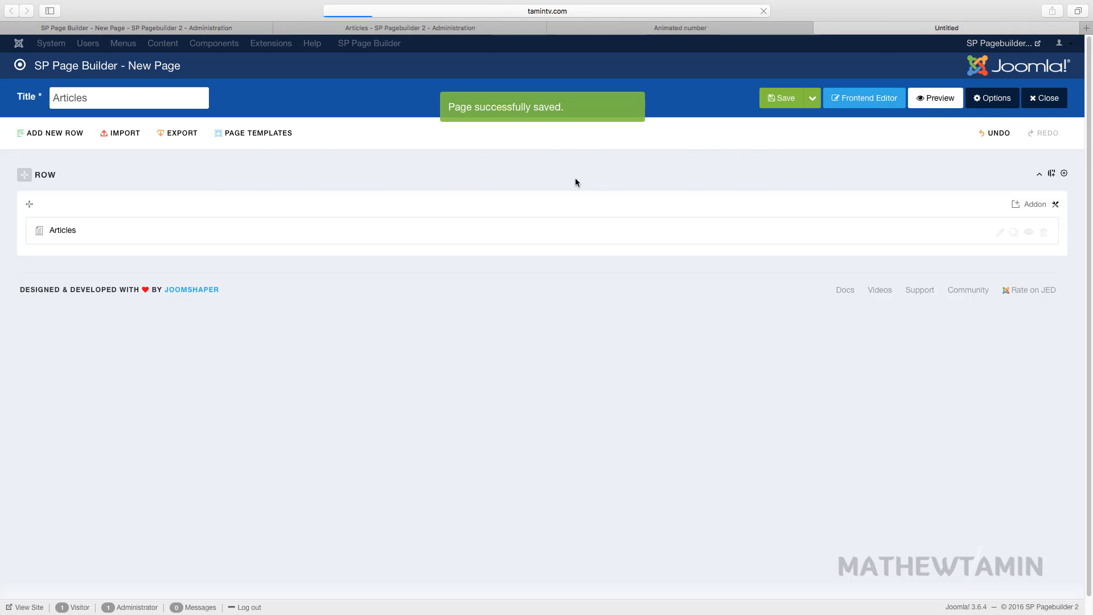